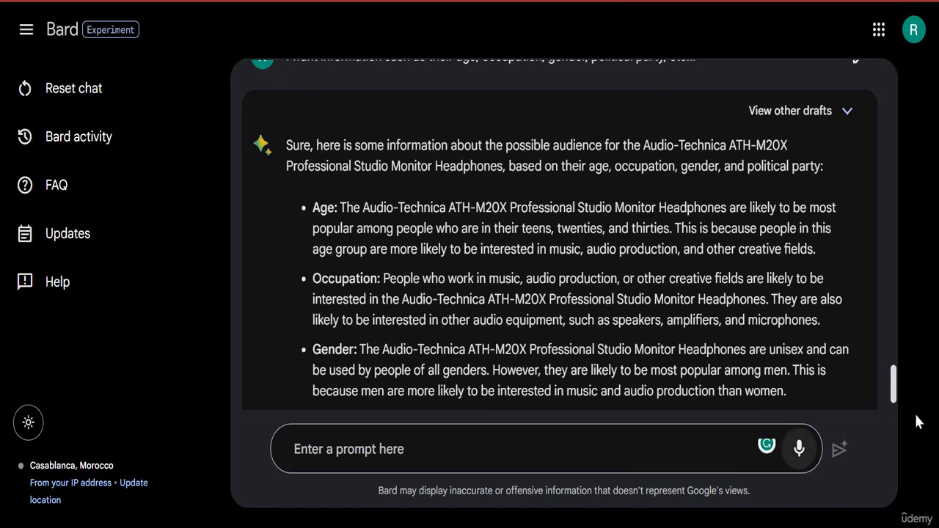
pyautogui.scroll(-3, 894, 404)
pyautogui.scroll(-4, 892, 403)
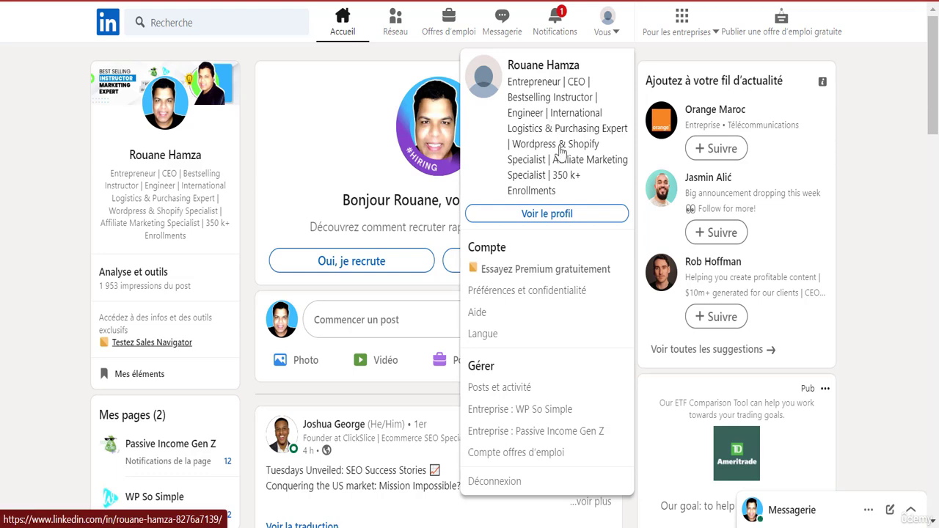
# Switch to LinkedIn and open the article "Common SEO Pitfalls and How to Avoid Them" from the activity on your own profile.
pyautogui.click(560, 150)
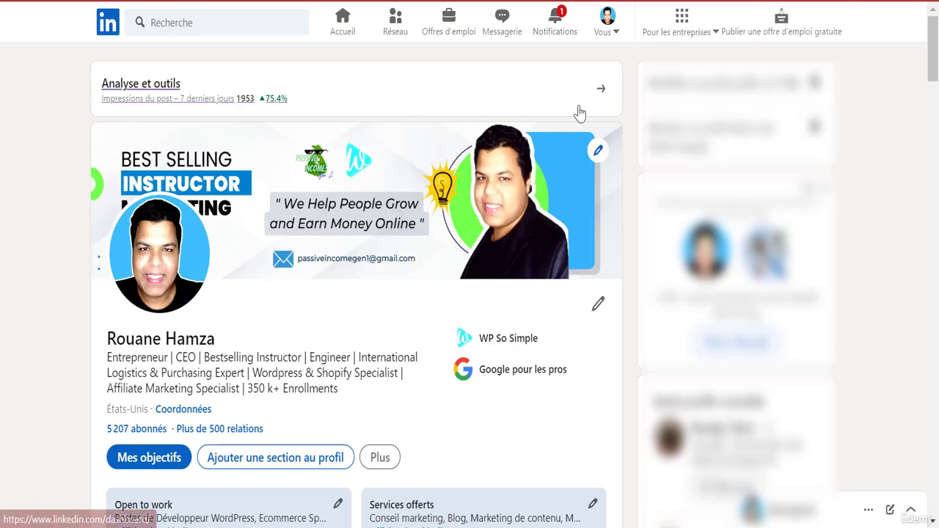
pyautogui.scroll(-15, 357, 293)
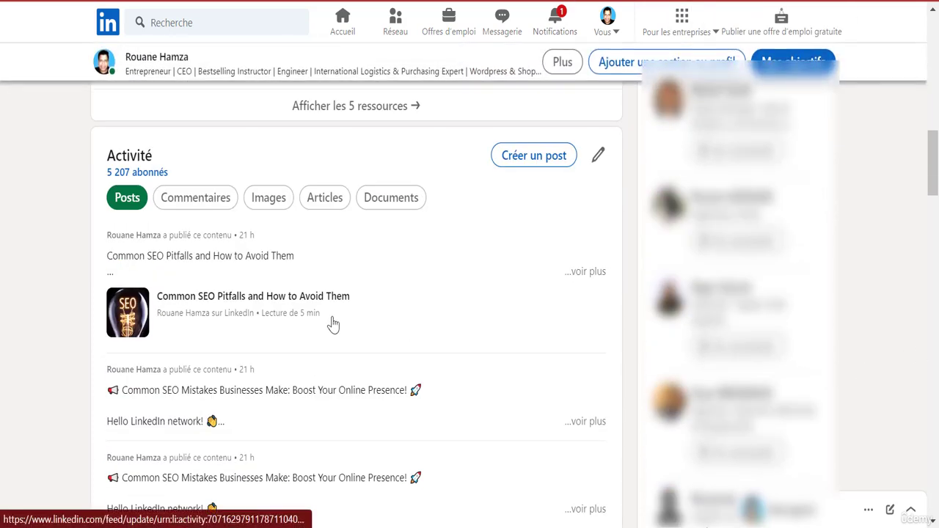
pyautogui.click(233, 301)
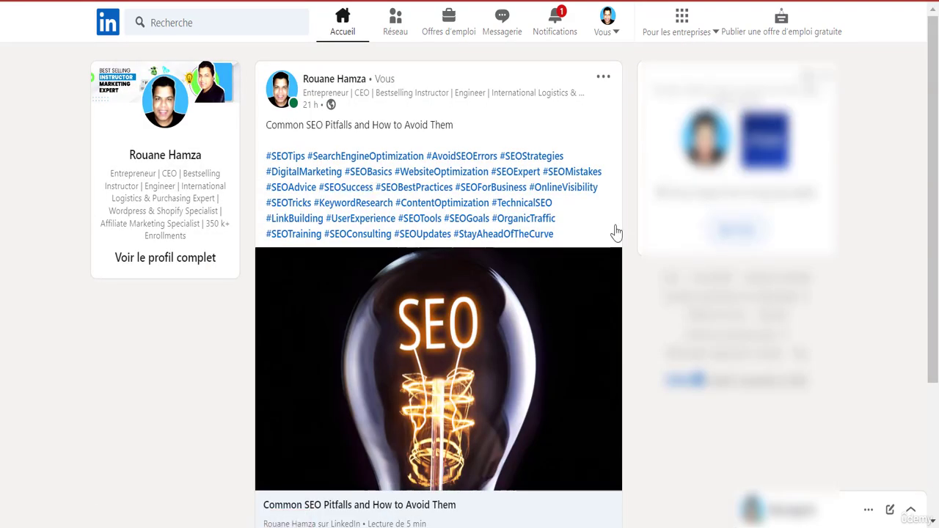
pyautogui.moveTo(934, 43); pyautogui.dragTo(935, 74)
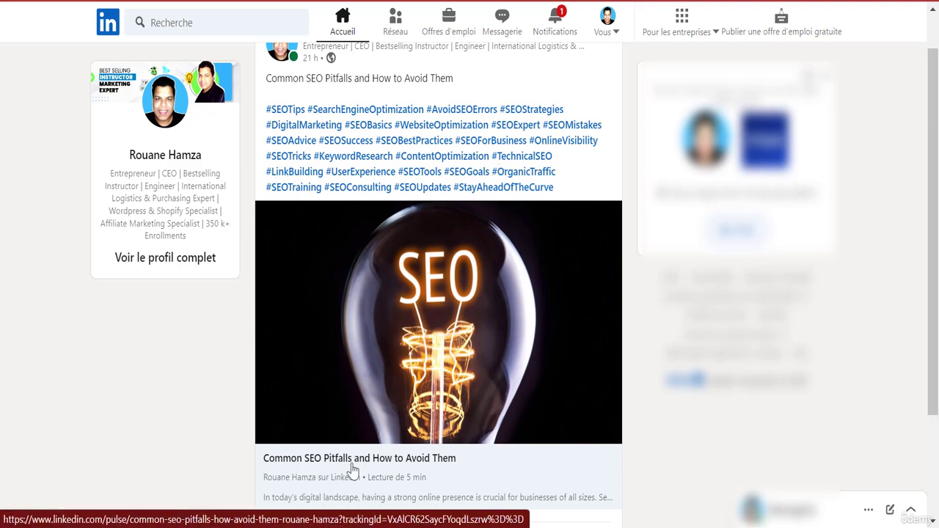
pyautogui.click(399, 457)
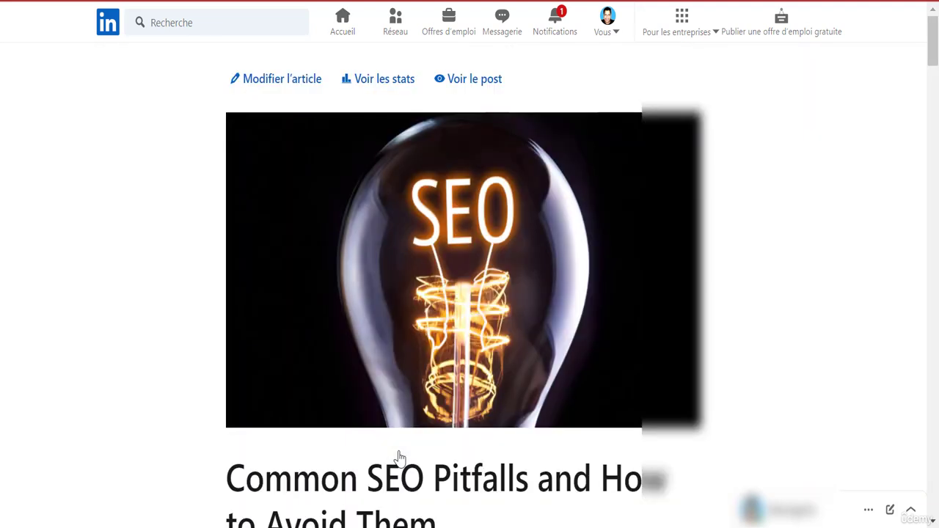
pyautogui.scroll(-6, 867, 311)
pyautogui.scroll(-6, 470, 278)
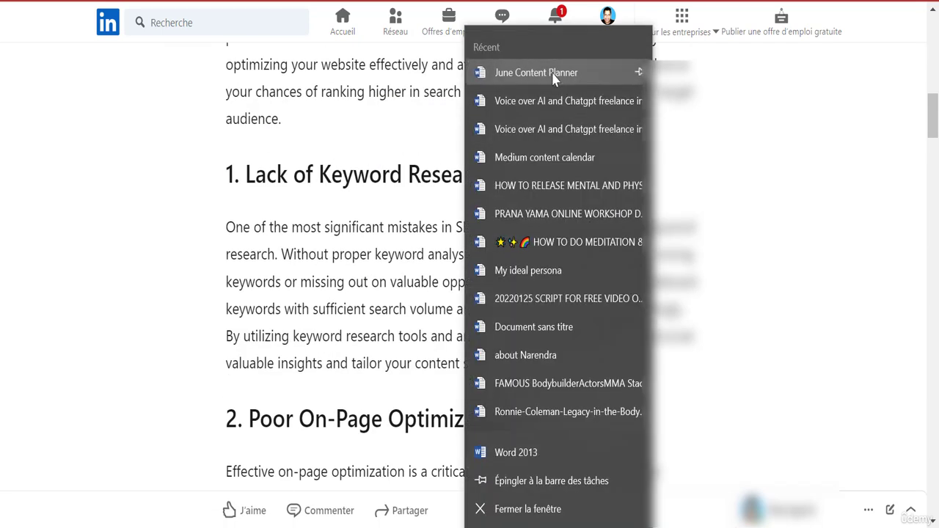
# Open the June Content Planner document in Word and colour the whole Day 2 "Article 2" line red.
pyautogui.click(554, 77)
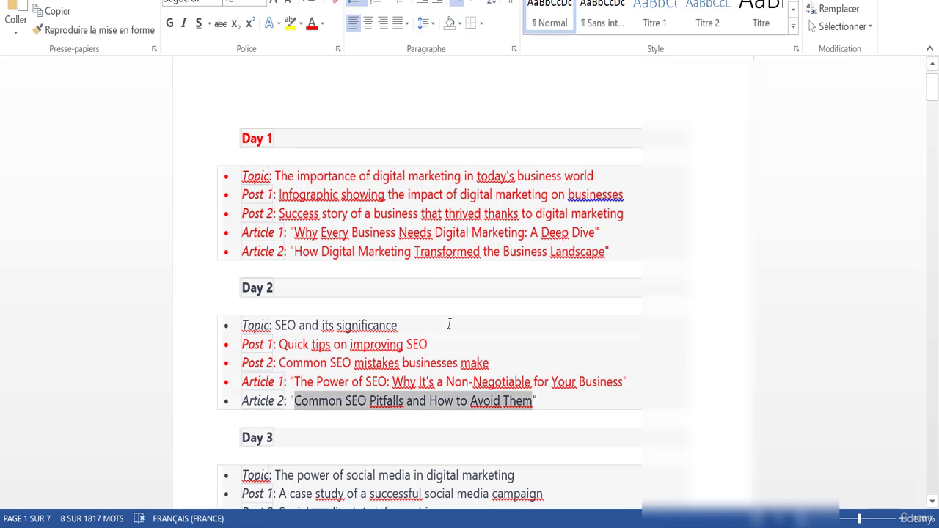
pyautogui.click(533, 403)
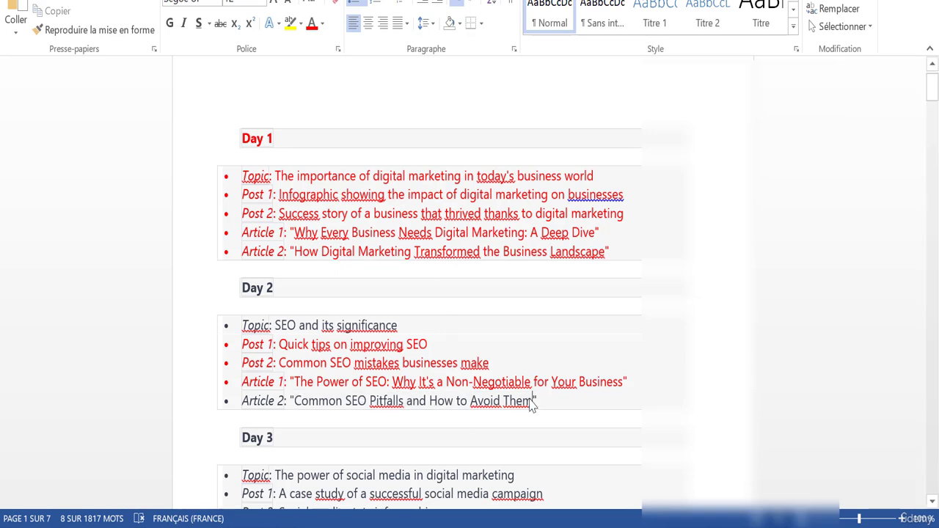
pyautogui.tripleClick(484, 400)
pyautogui.click(312, 23)
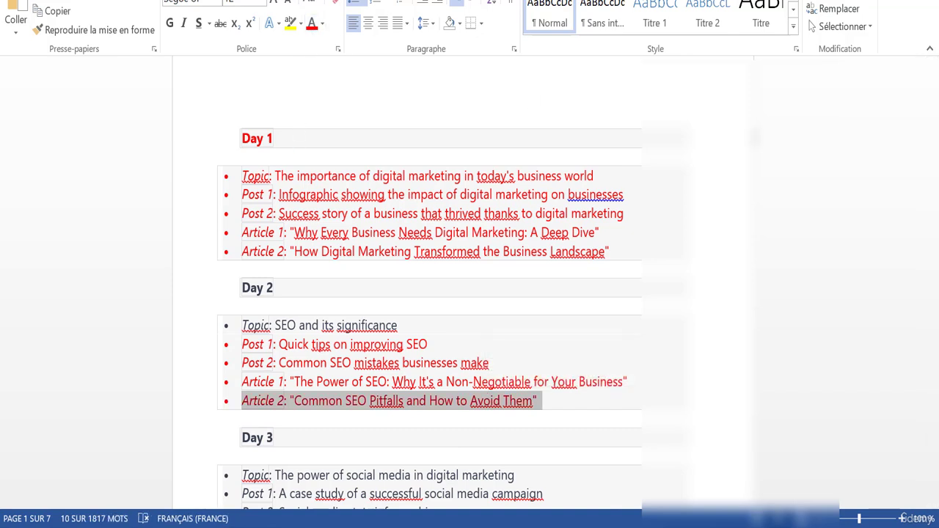
pyautogui.moveTo(929, 85); pyautogui.dragTo(931, 96)
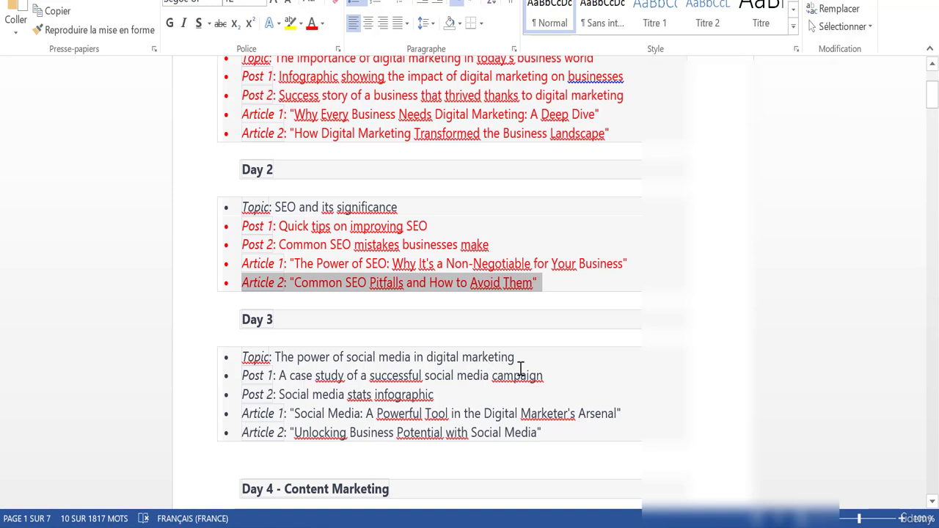
pyautogui.click(346, 413)
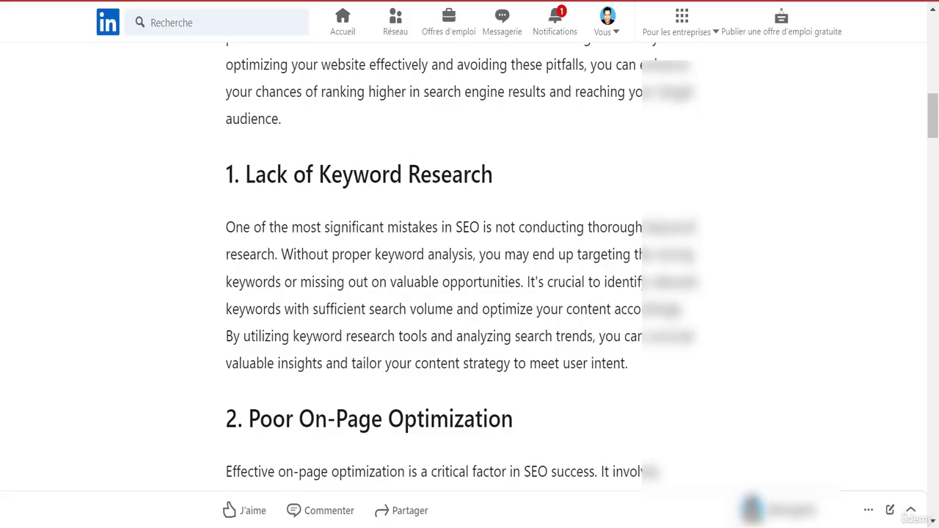
# Switch back to the LinkedIn article and go from there to your own profile page.
pyautogui.moveTo(932, 122); pyautogui.dragTo(935, 44)
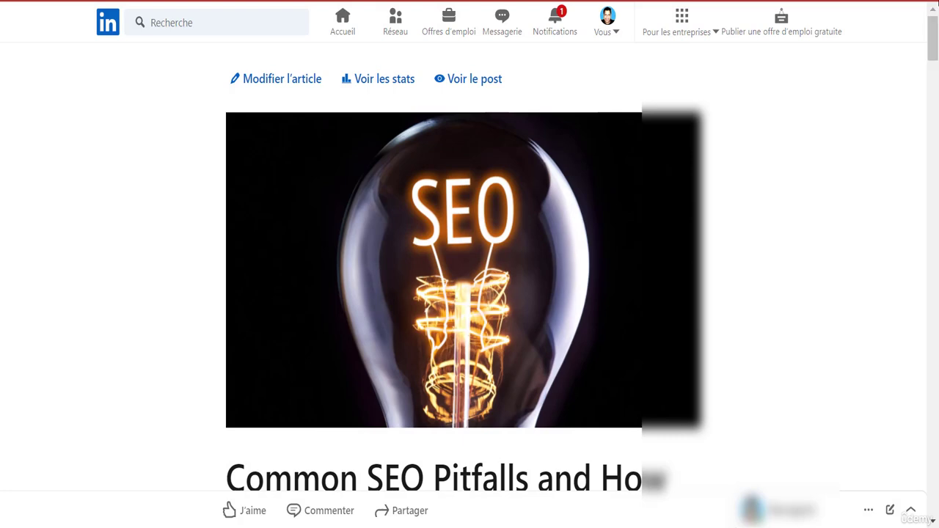
pyautogui.click(606, 31)
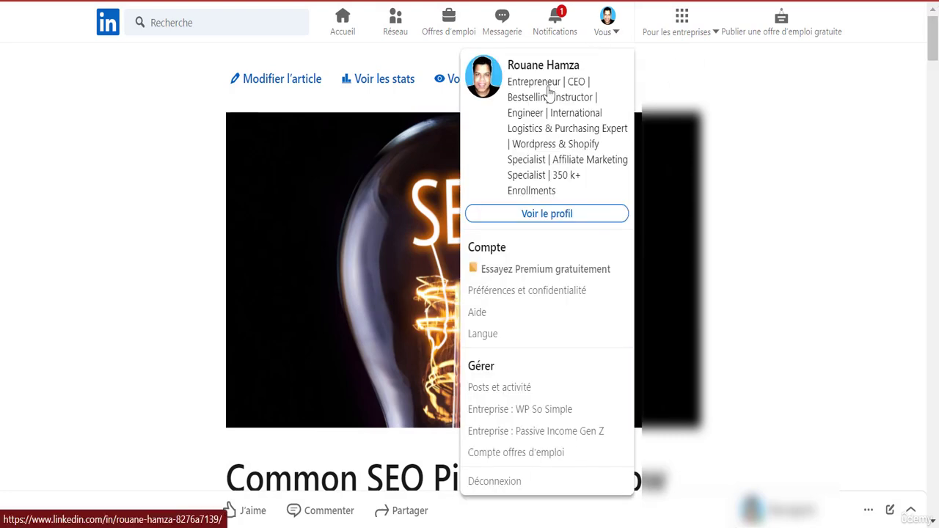
pyautogui.click(531, 137)
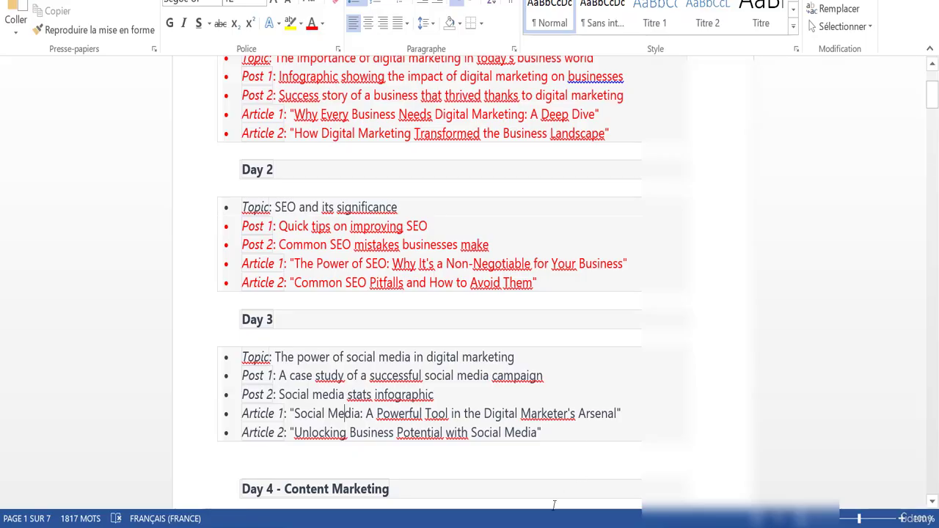
# Switch back to the June Content Planner in Word and review the planned posts and articles from Day 3 onward.
pyautogui.scroll(-8, 755, 224)
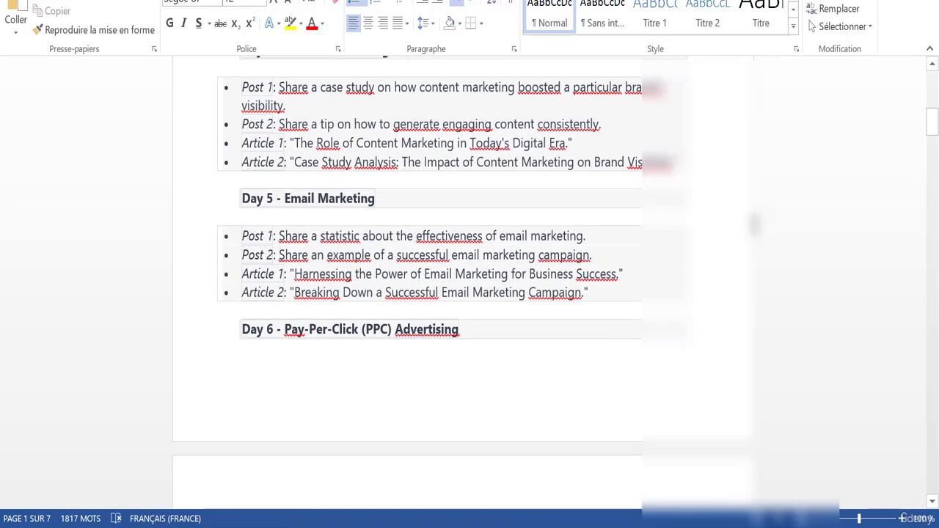
pyautogui.moveTo(934, 127); pyautogui.dragTo(934, 74)
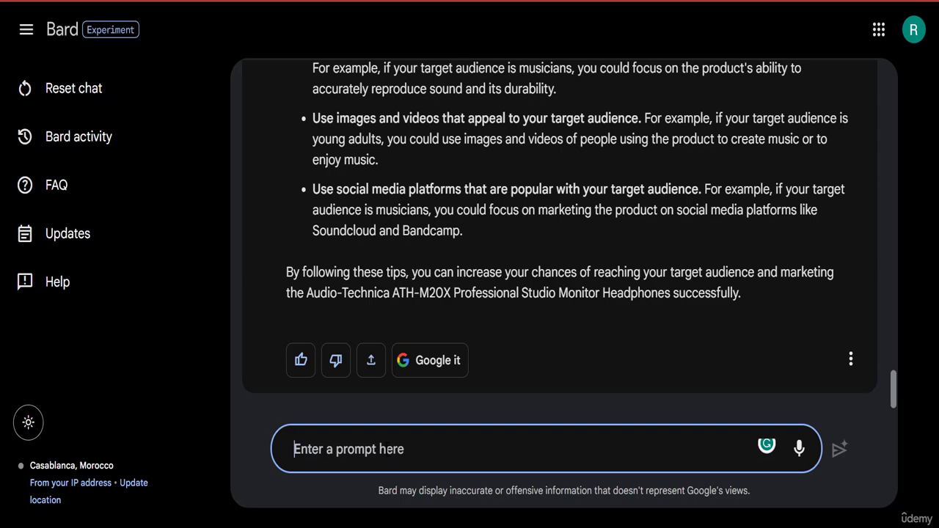
# Switch to Bard and begin a prompt with "I am a digital marketing expert and I want to create a content calendar for my LinkedIn profile.".
pyautogui.write('I am ')
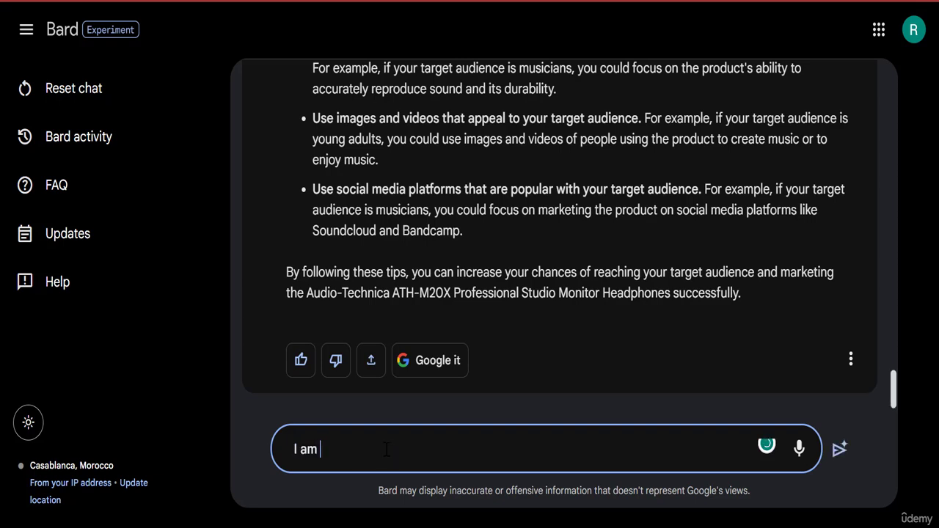
pyautogui.write('a digital ma')
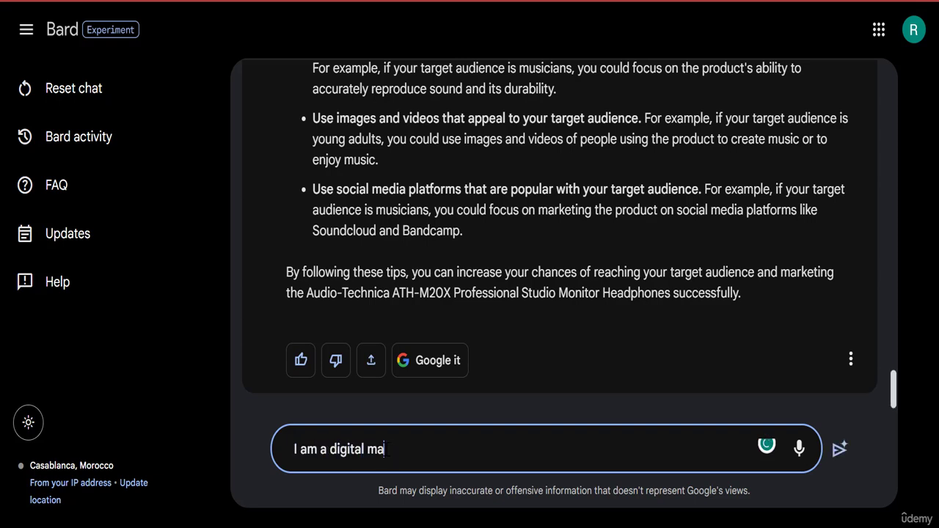
pyautogui.write('rketing expert')
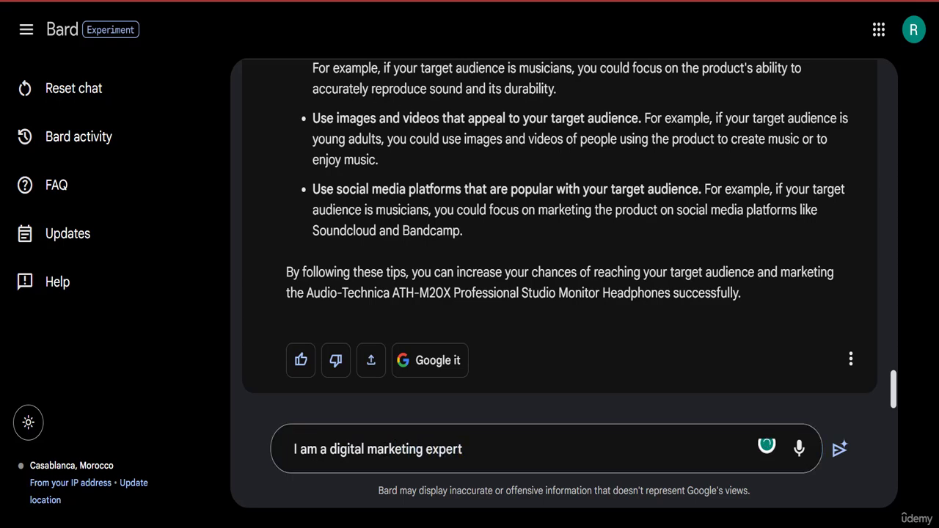
pyautogui.click(510, 451)
pyautogui.write('and')
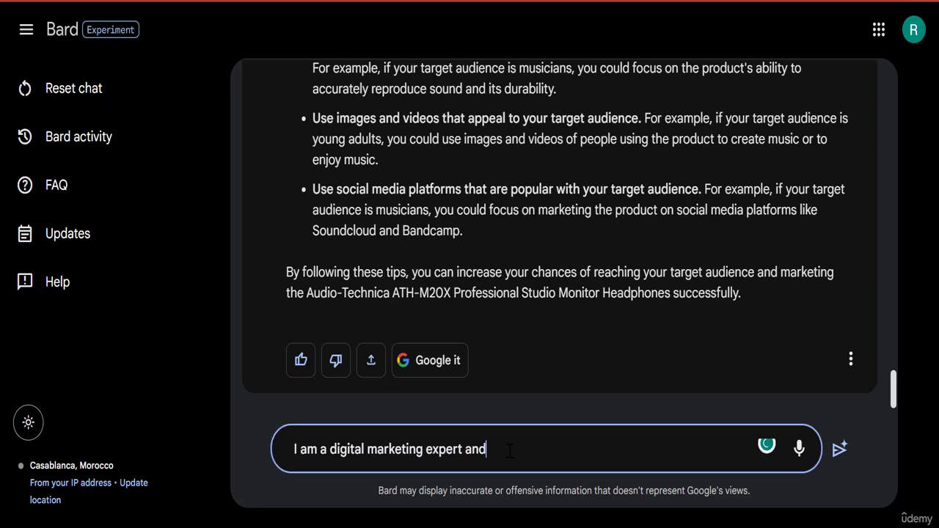
pyautogui.write(' I want to create a content c')
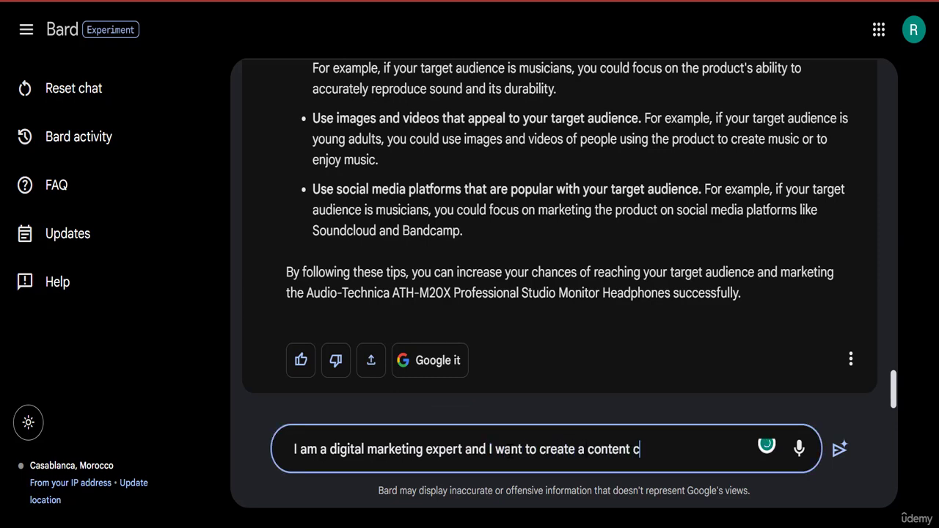
pyautogui.write('alendar for m')
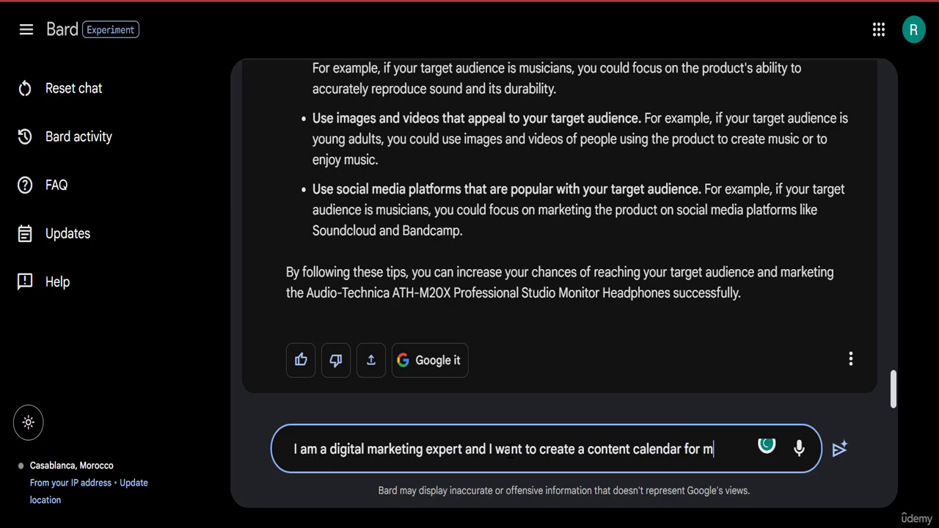
pyautogui.write('y linkedin po')
pyautogui.press('BackSpace')
pyautogui.press('BackSpace')
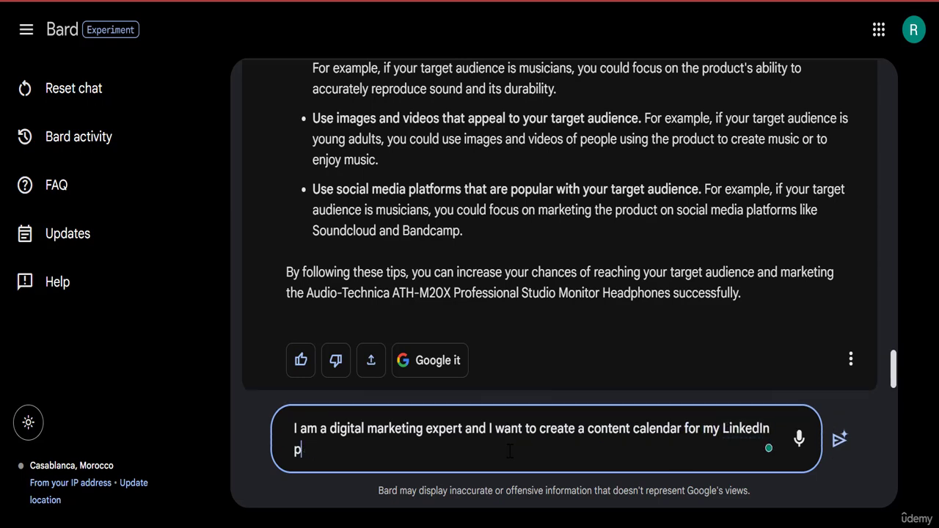
pyautogui.write('profile. I want ')
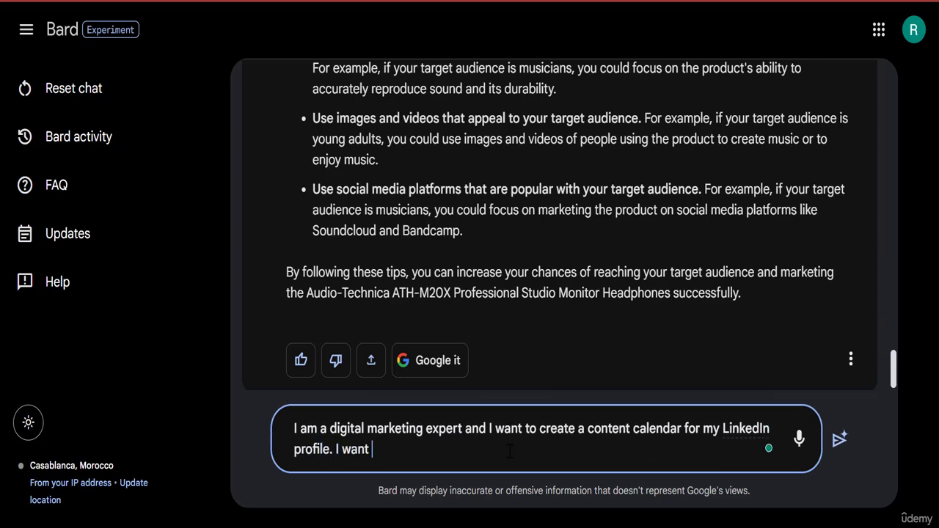
# Complete the prompt by requesting a content calendar for one post and one article a day over the next 2 weeks, and submit it.
pyautogui.write('to post one p')
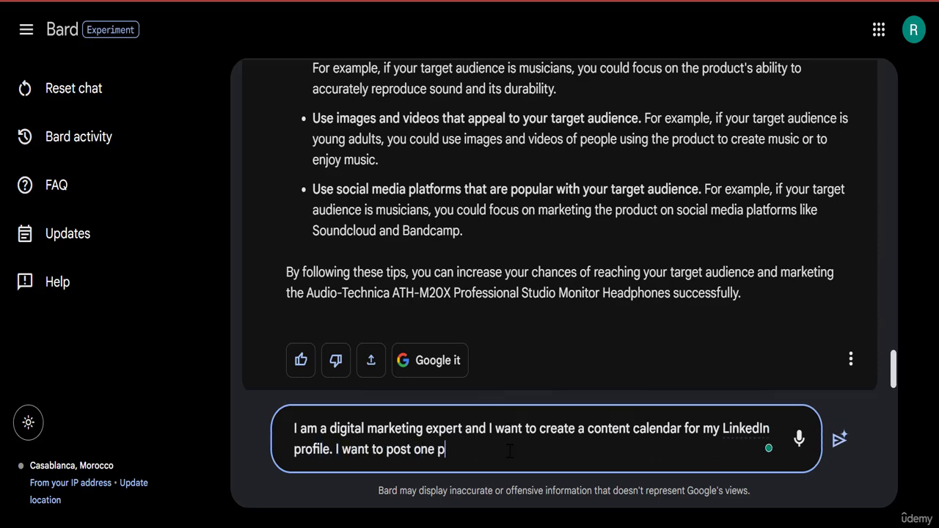
pyautogui.write('ost a day, and one article a d')
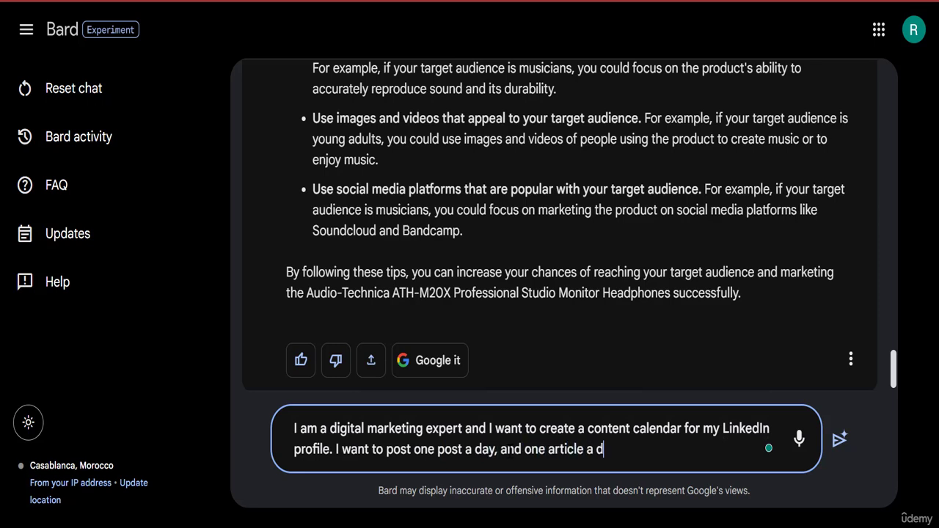
pyautogui.write('ay for the next')
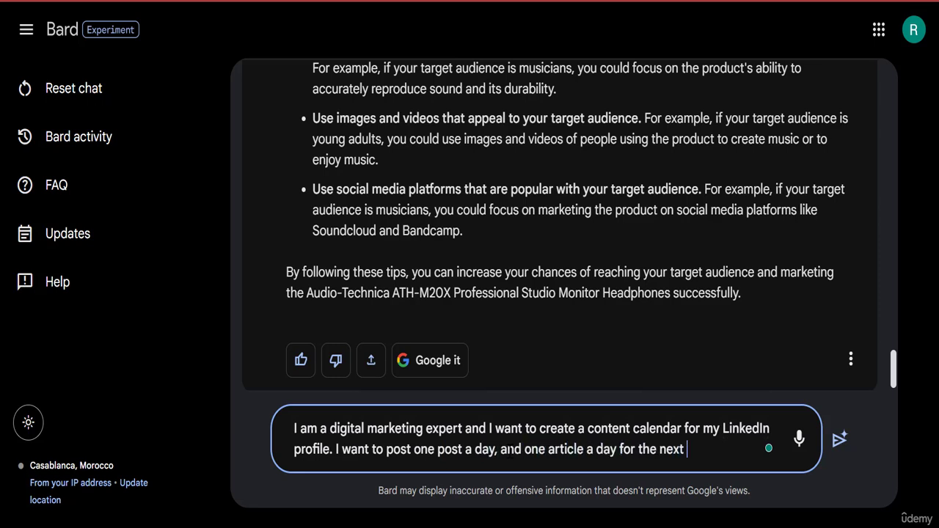
pyautogui.write(' 2 weeks, and I')
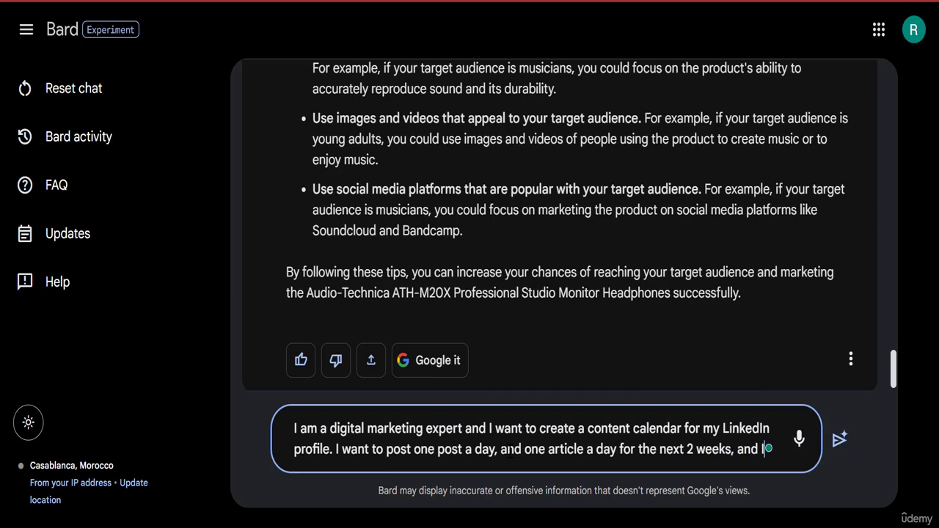
pyautogui.write(' want y')
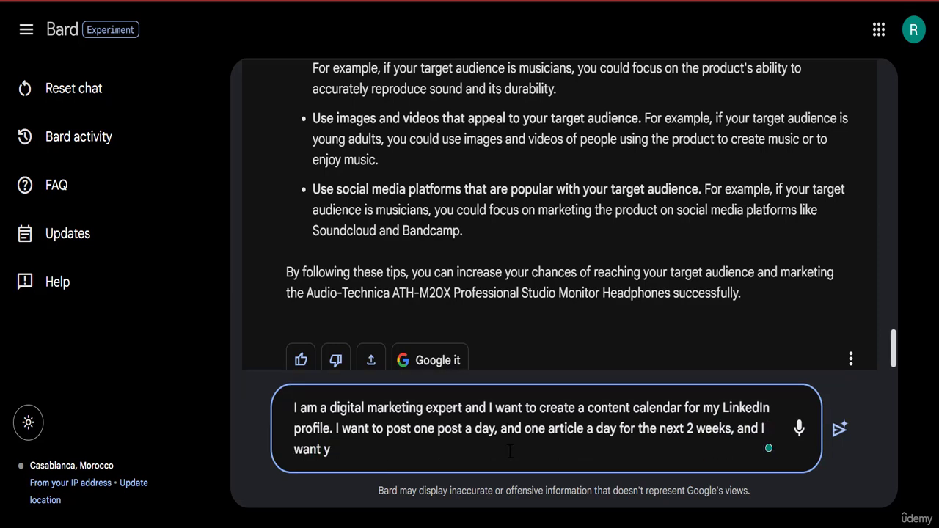
pyautogui.write('ou to devise')
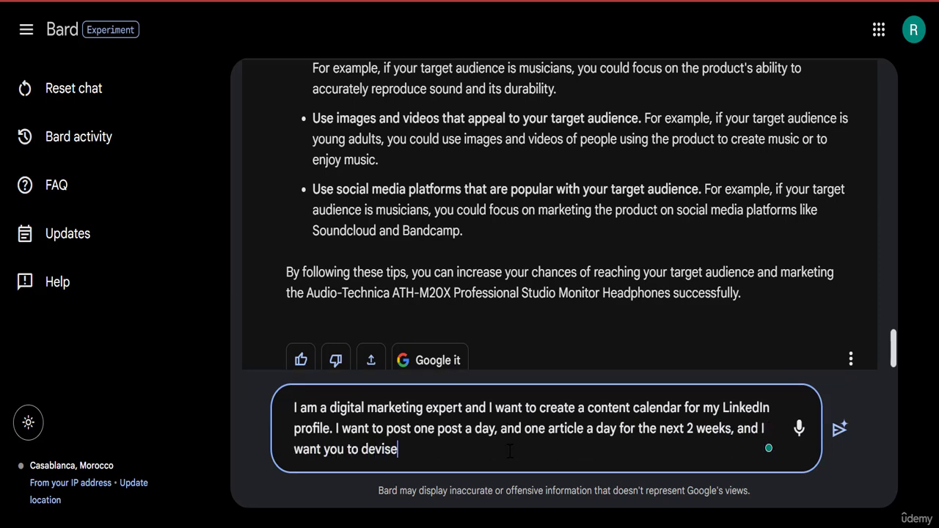
pyautogui.write(' a content calenda')
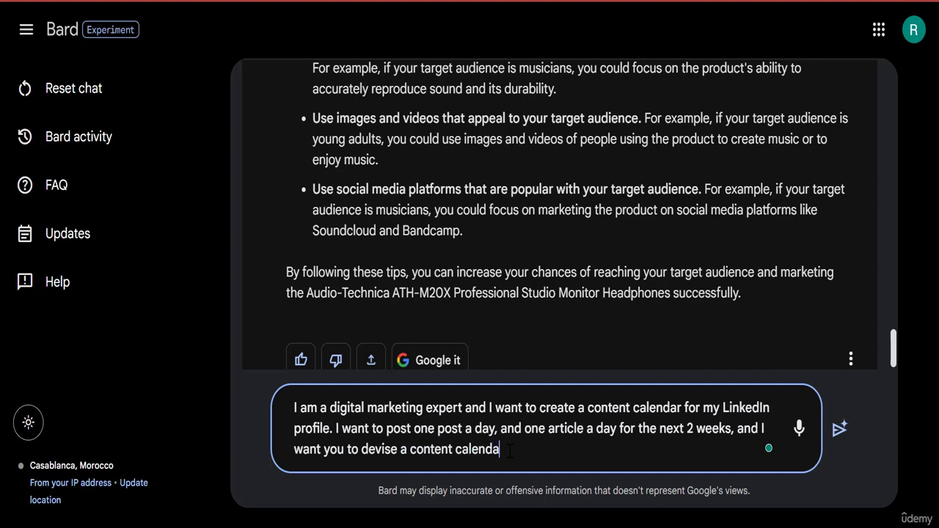
pyautogui.write('r for that.')
pyautogui.press('Return')
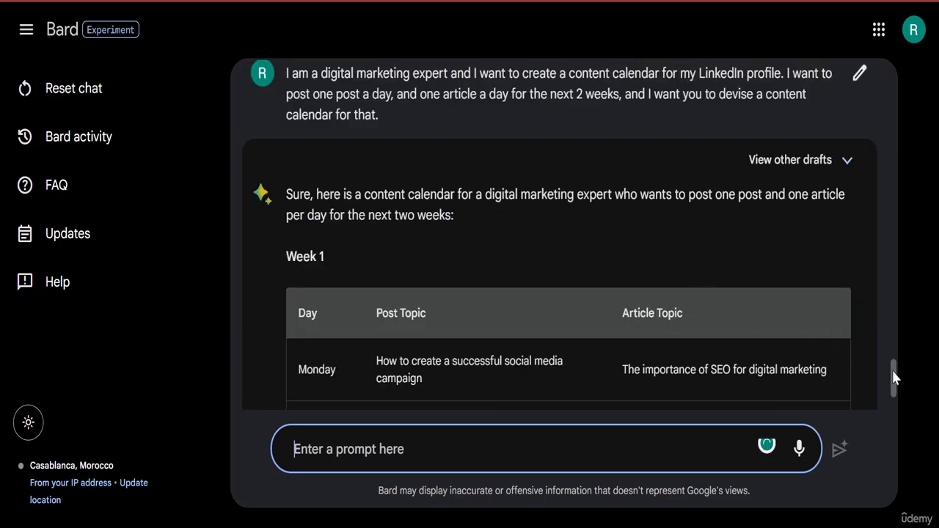
# Review the post and article topics in the generated Week 1 and Week 2 calendar tables.
pyautogui.moveTo(894, 374); pyautogui.dragTo(897, 387)
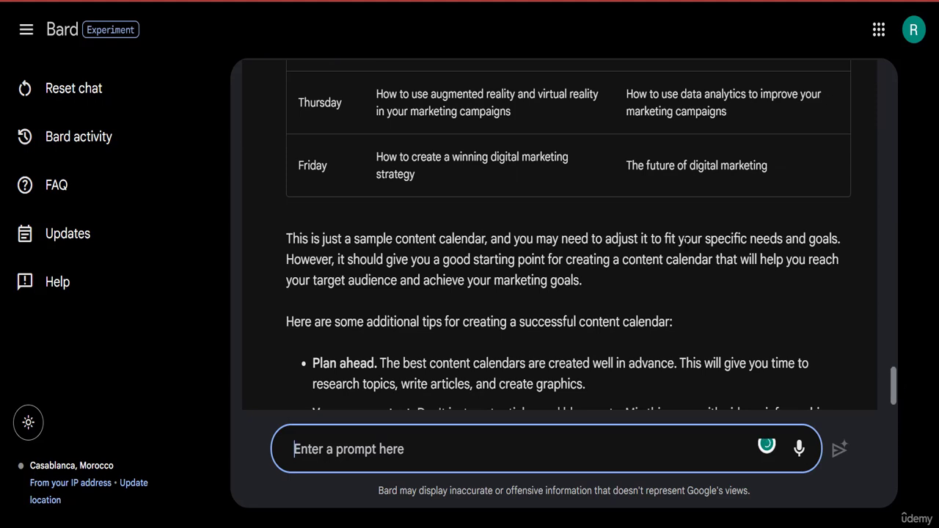
pyautogui.scroll(4, 892, 154)
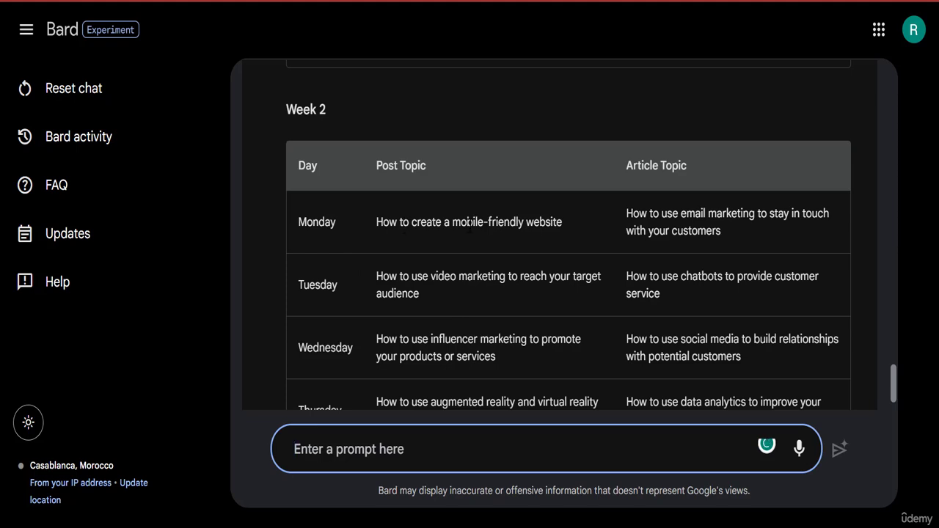
# Copy the generated content calendar, including the Week 1 and Week 2 tables, from the Bard response.
pyautogui.click(673, 230)
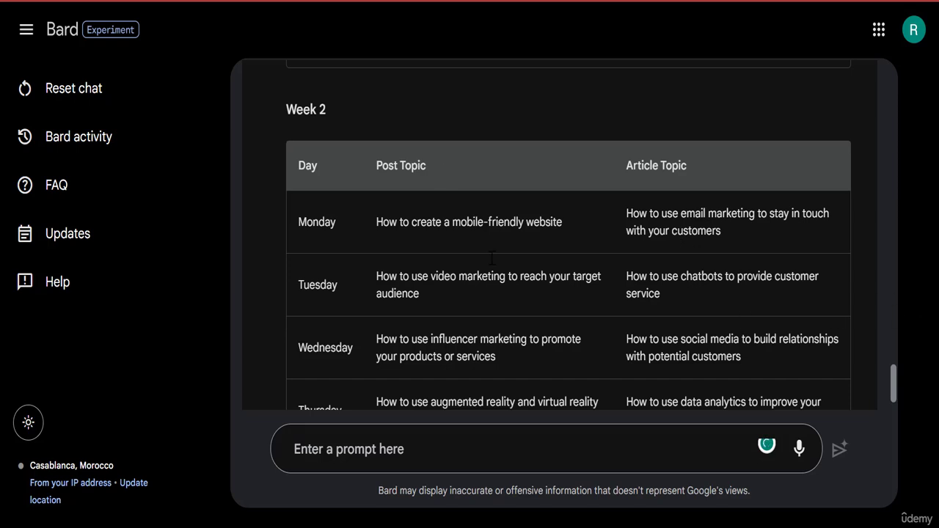
pyautogui.moveTo(292, 151); pyautogui.dragTo(840, 318)
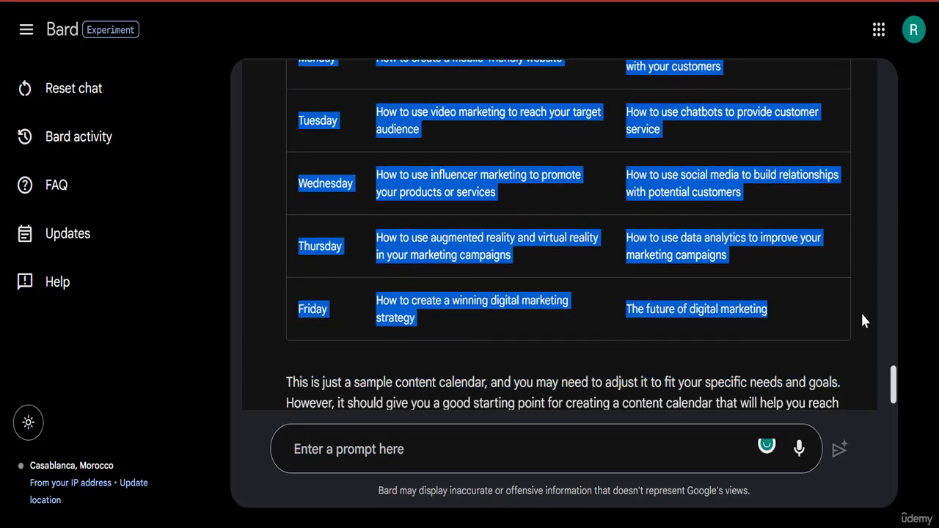
pyautogui.rightClick(722, 323)
pyautogui.click(724, 329)
# Switch to the Excel workbook of websites for Udemy course promotion and open the sheet Feuil2.
pyautogui.moveTo(449, 525)
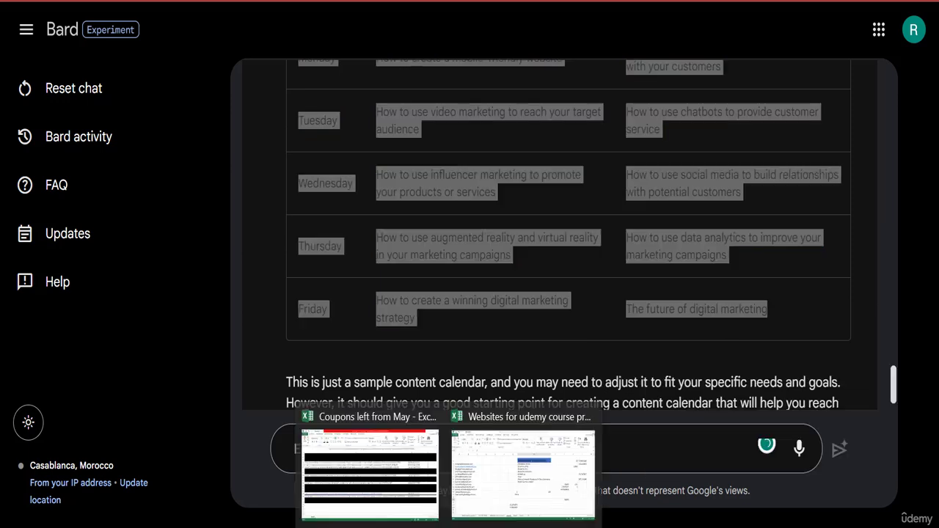
pyautogui.click(521, 472)
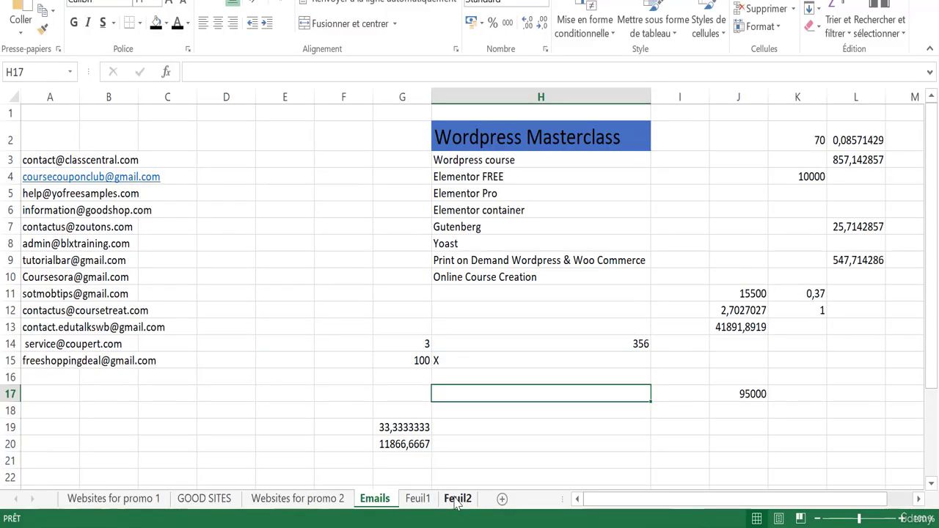
pyautogui.click(457, 499)
pyautogui.click(383, 164)
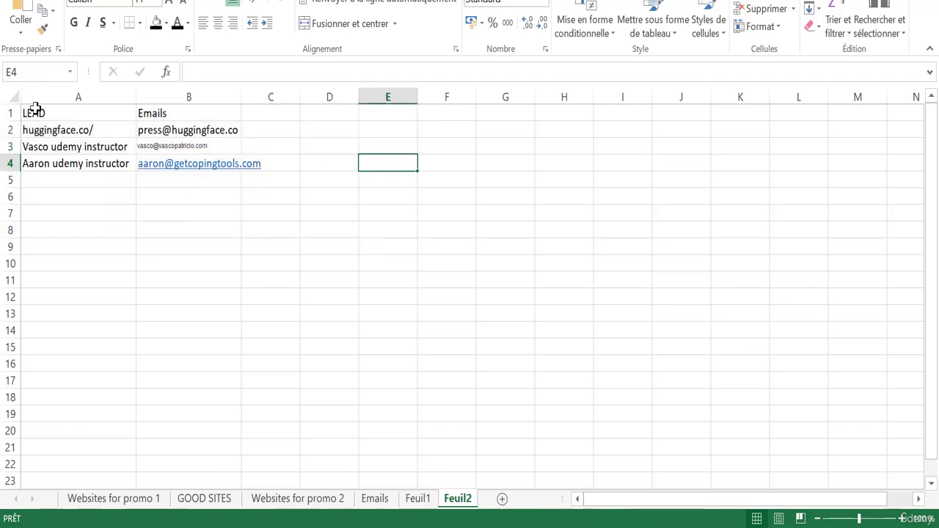
# Clear the existing contents of the whole Feuil2 sheet and paste the copied content calendar starting at cell A1.
pyautogui.click(13, 97)
pyautogui.rightClick(170, 327)
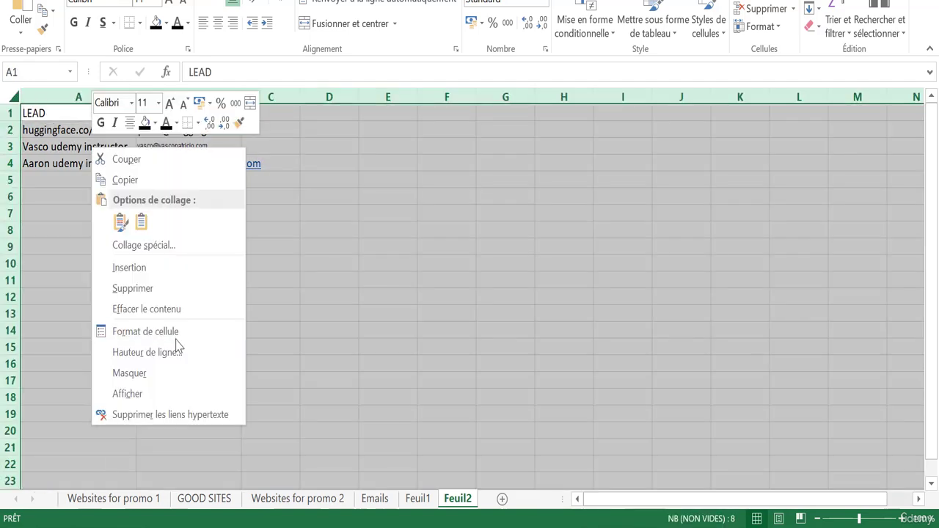
pyautogui.click(150, 307)
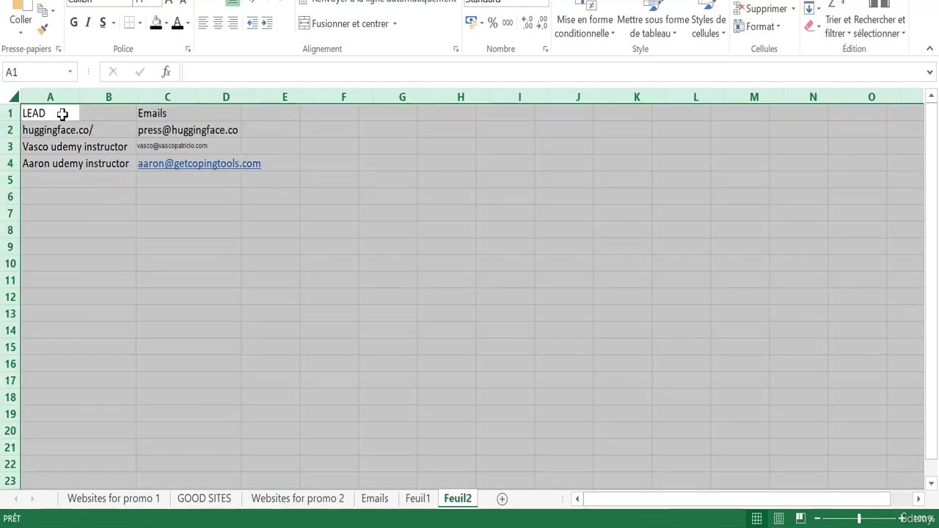
pyautogui.click(33, 115)
pyautogui.hotkey('ctrl', 'v')
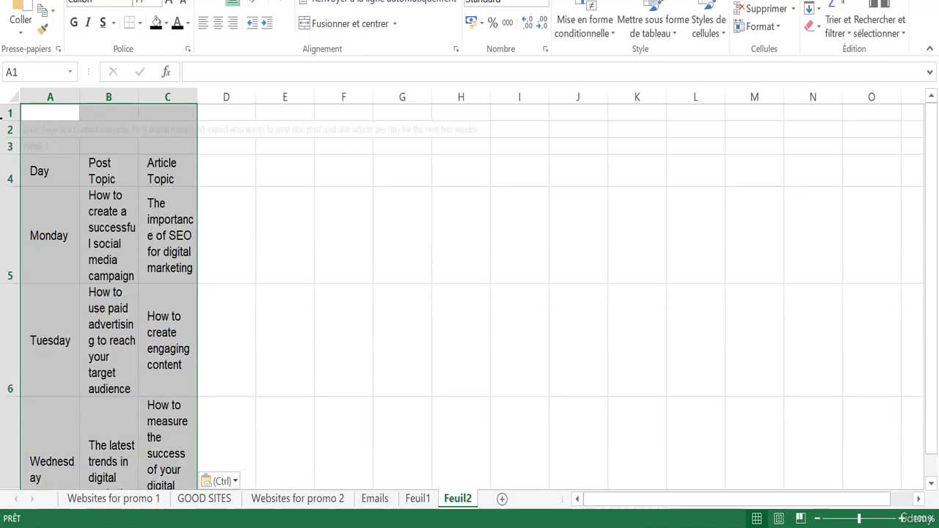
# Delete rows 1 to 3 above the first table's Day, Post Topic and Article Topic header.
pyautogui.moveTo(14, 146); pyautogui.dragTo(8, 110)
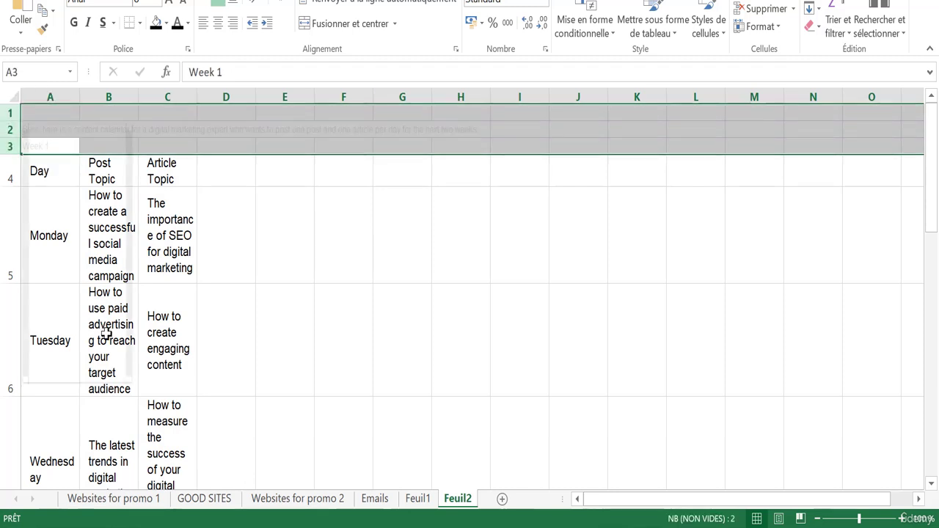
pyautogui.hotkey('shift', 'F10')
pyautogui.click(69, 267)
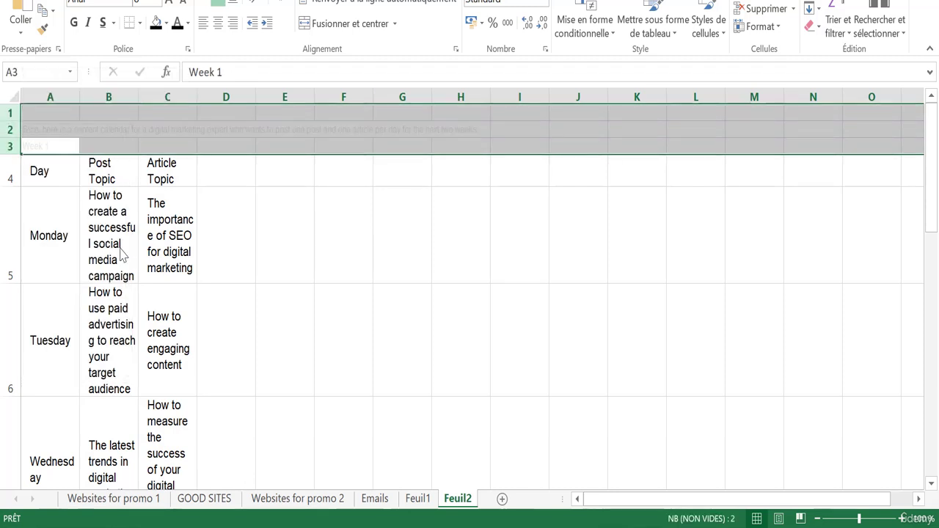
# Look through the pasted calendar rows and check the separator row between the two weekly tables.
pyautogui.click(930, 376)
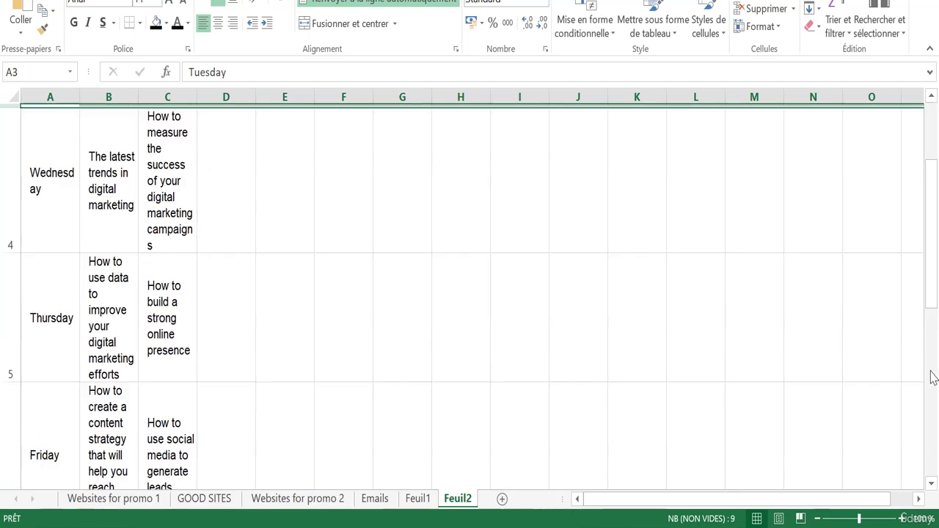
pyautogui.click(930, 378)
pyautogui.click(930, 380)
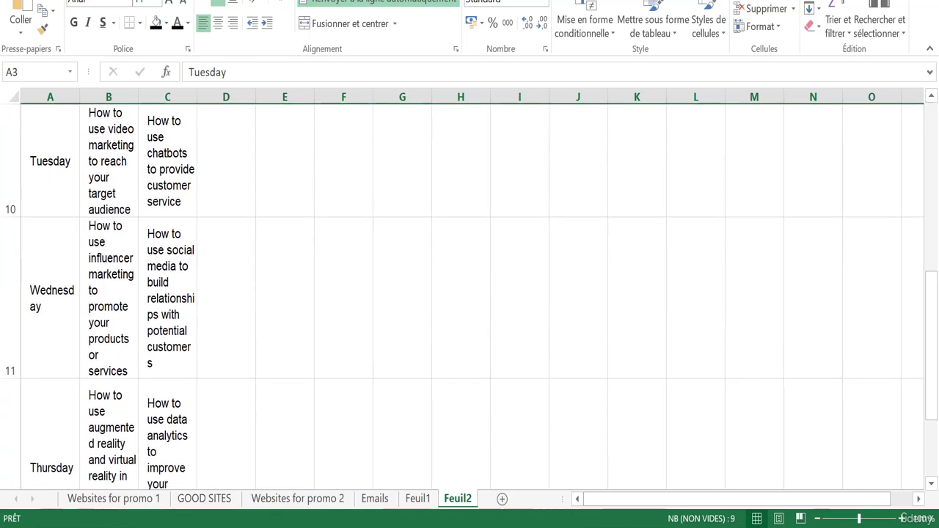
pyautogui.moveTo(933, 361); pyautogui.dragTo(930, 343)
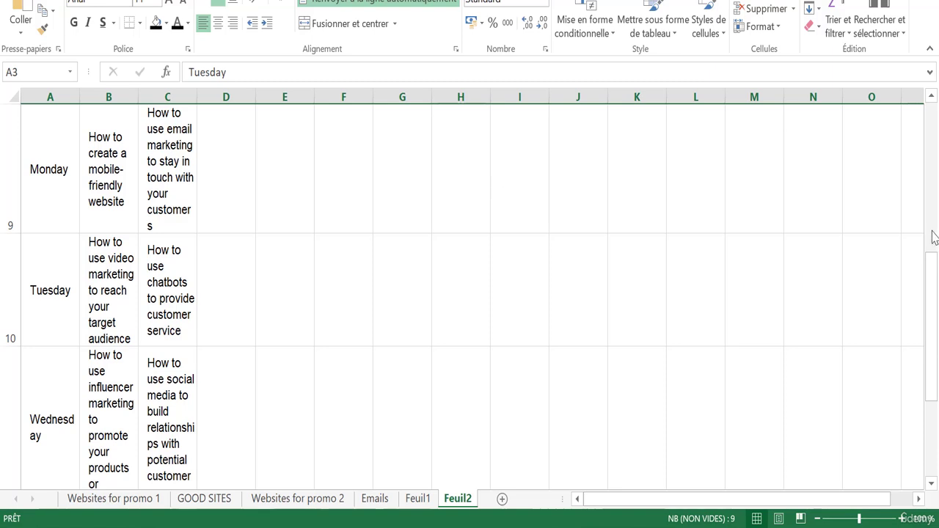
pyautogui.scroll(2, 902, 246)
pyautogui.click(53, 389)
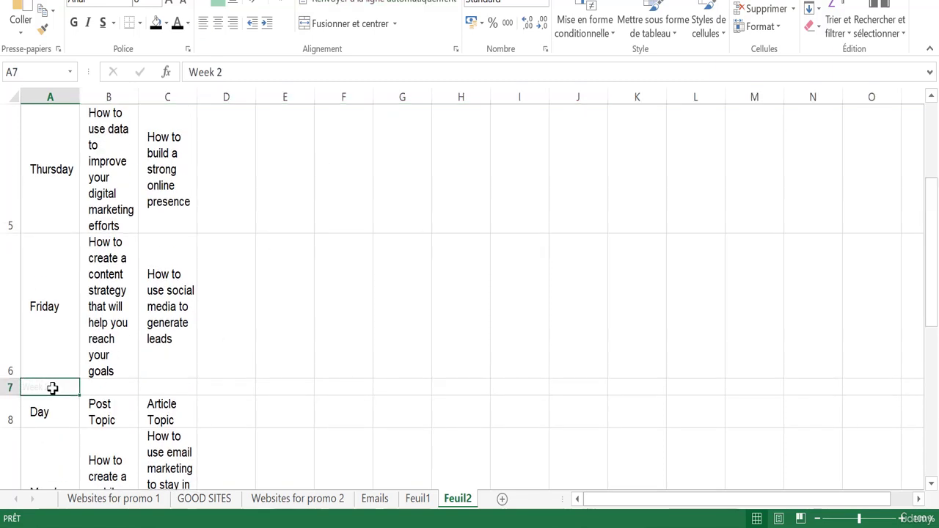
# Undo the deletion of rows 1 to 3 and check the restored Week 1 title cell.
pyautogui.click(934, 137)
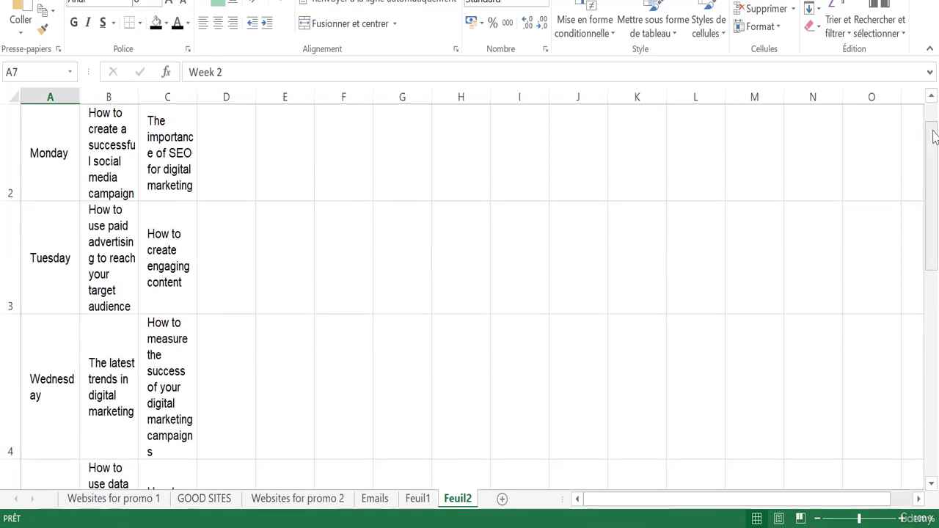
pyautogui.click(934, 119)
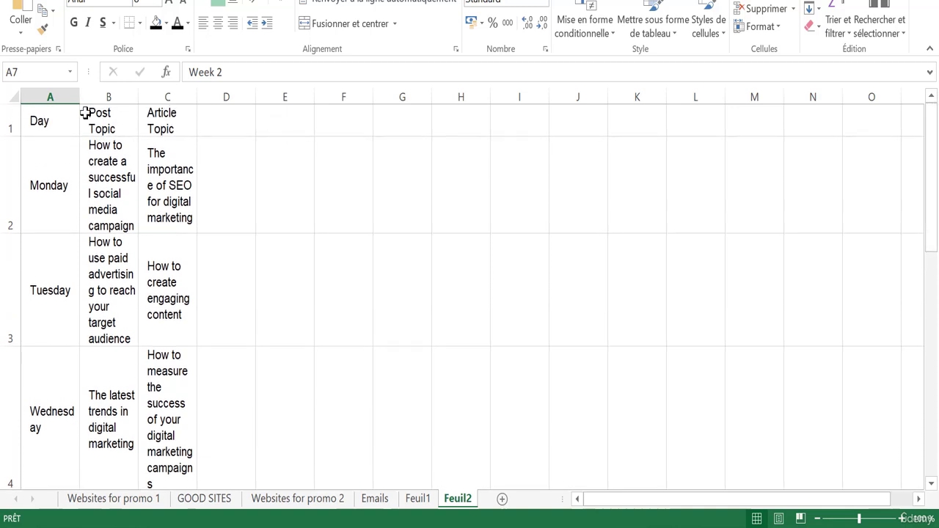
pyautogui.hotkey('ctrl', 'z')
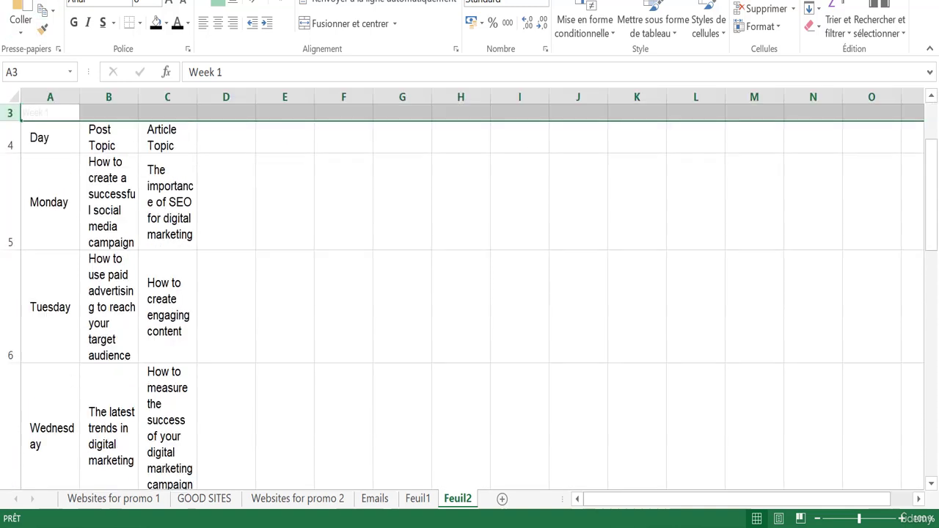
pyautogui.click(51, 109)
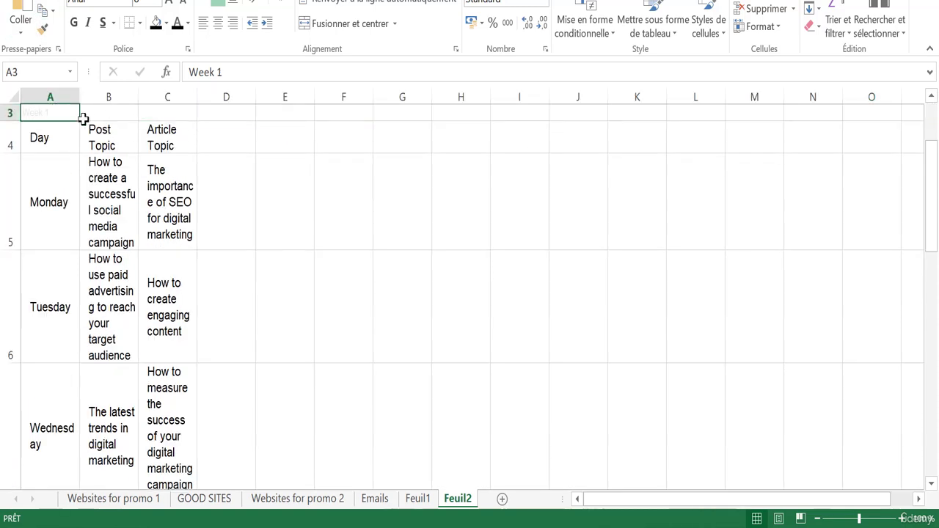
# Resize columns A to C, keeping the Day column narrow and making the Post Topic and Article Topic columns wider.
pyautogui.moveTo(73, 97); pyautogui.dragTo(165, 106)
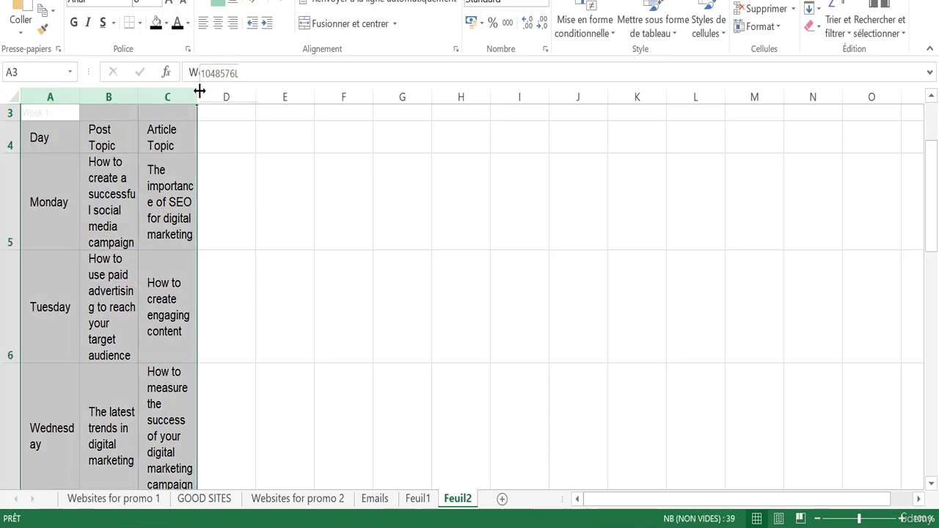
pyautogui.doubleClick(198, 96)
pyautogui.click(296, 200)
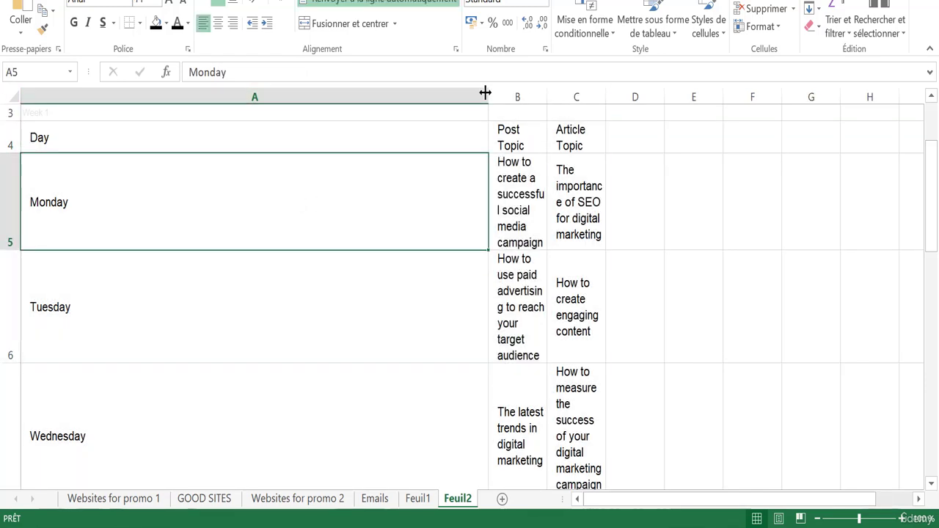
pyautogui.moveTo(488, 95); pyautogui.dragTo(329, 101)
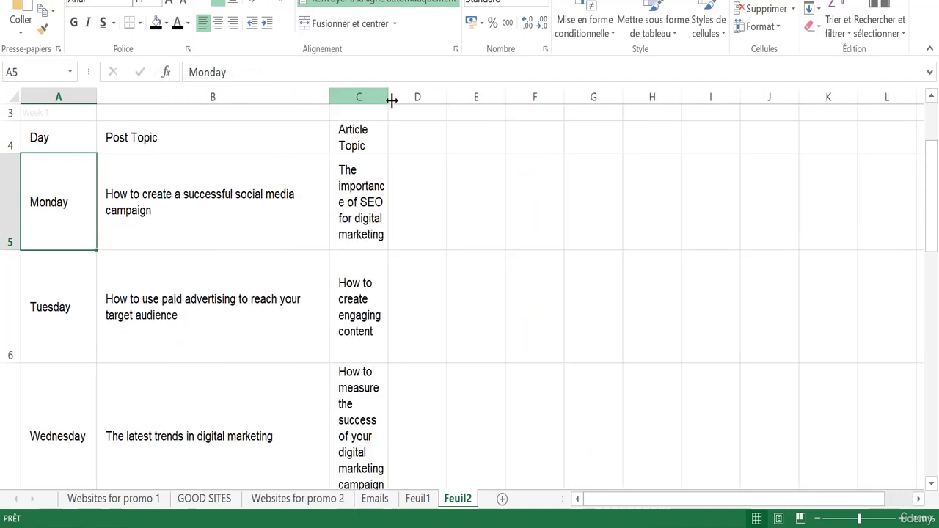
pyautogui.moveTo(389, 98); pyautogui.dragTo(489, 99)
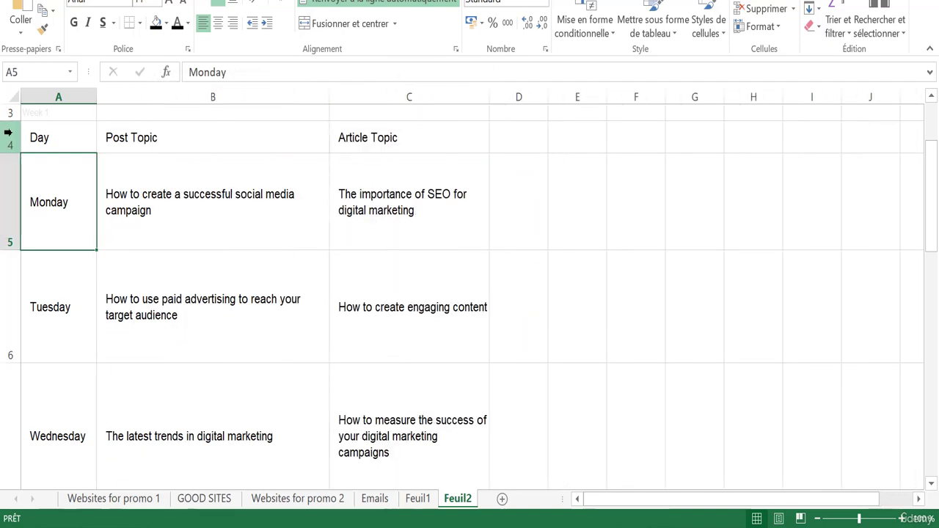
# Auto-fit the heights of rows 4 to 16 to the calendar text.
pyautogui.moveTo(9, 138); pyautogui.dragTo(26, 375)
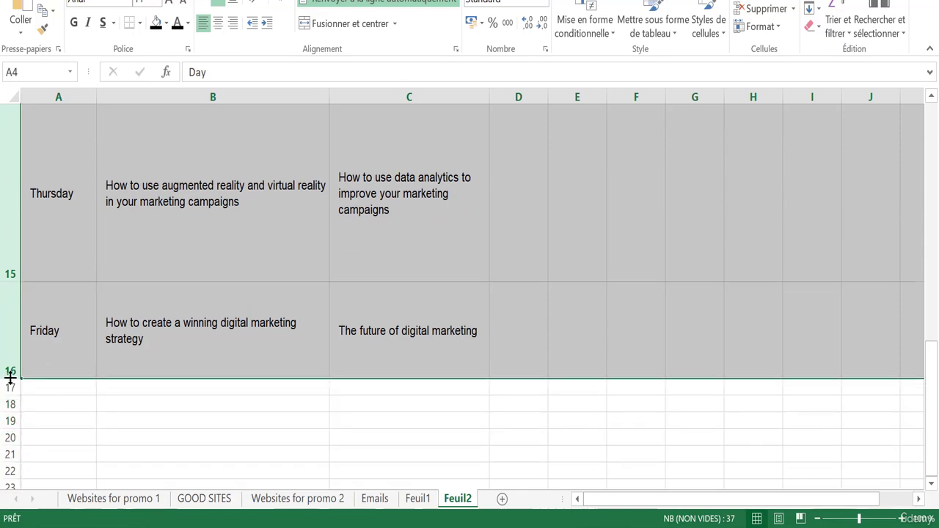
pyautogui.doubleClick(10, 378)
pyautogui.click(434, 275)
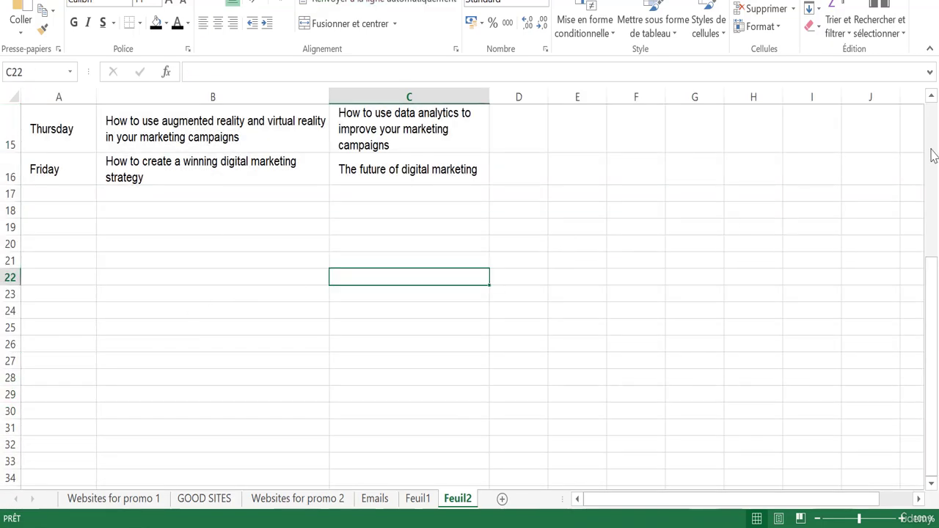
# Fill the Week 1 table's header cells A4:C4 with standard yellow.
pyautogui.moveTo(933, 153); pyautogui.dragTo(930, 106)
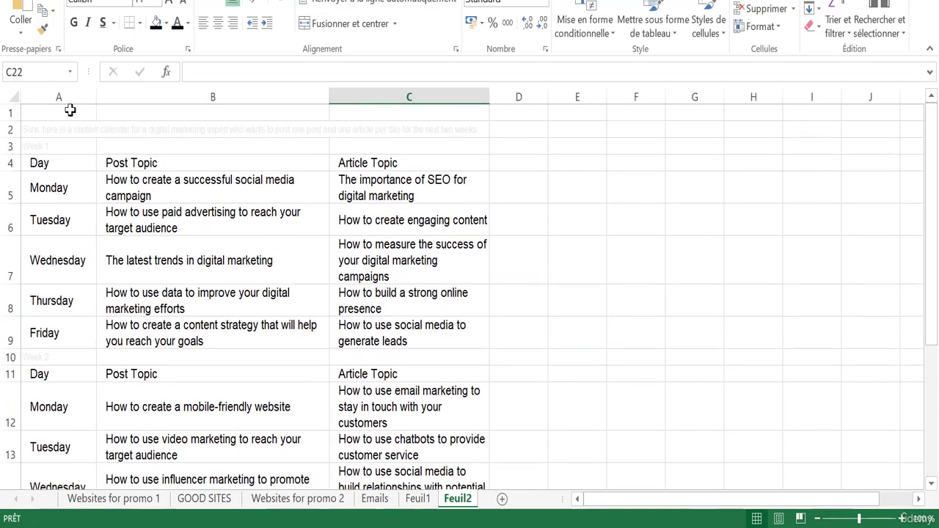
pyautogui.click(12, 100)
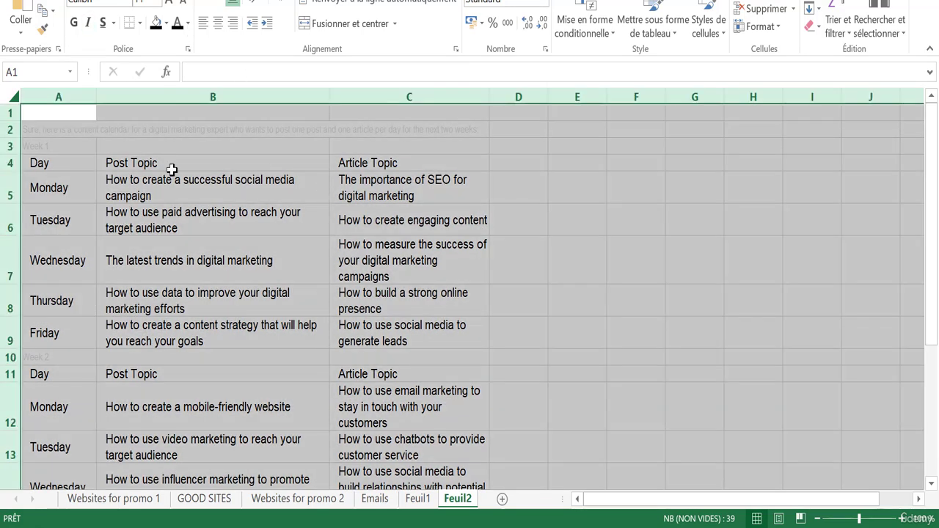
pyautogui.click(68, 158)
pyautogui.moveTo(68, 159); pyautogui.dragTo(369, 154)
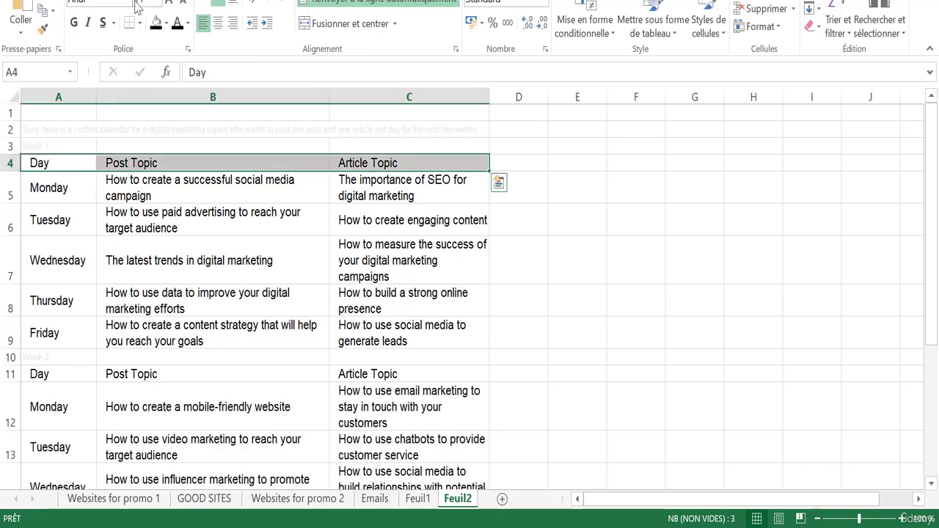
pyautogui.click(156, 24)
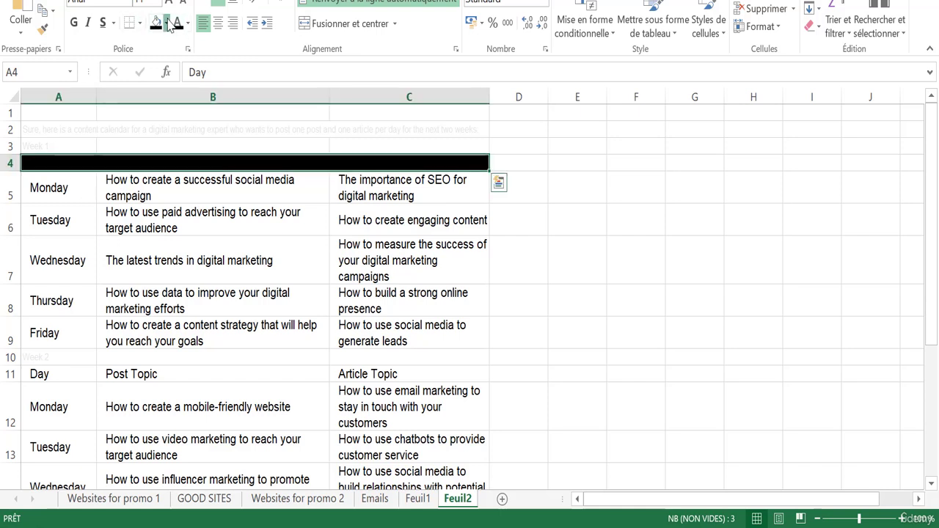
pyautogui.click(168, 24)
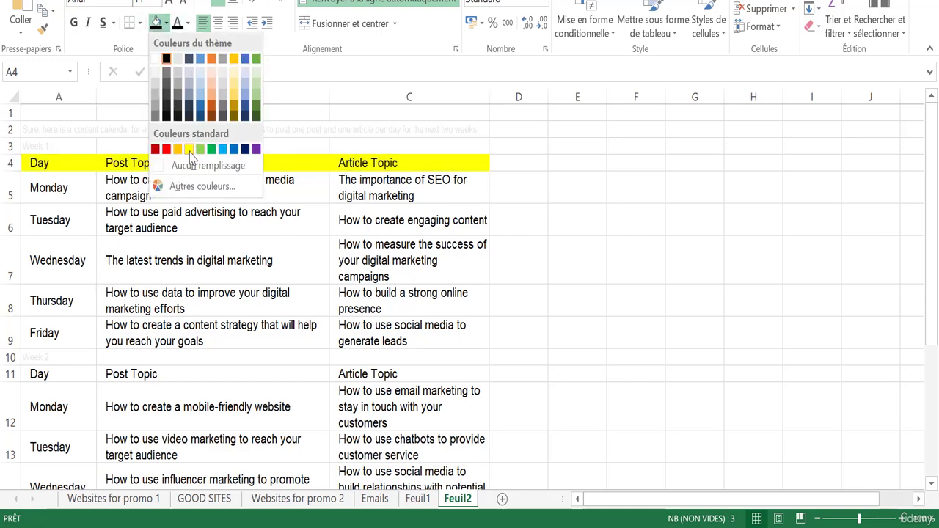
pyautogui.click(189, 149)
pyautogui.click(337, 299)
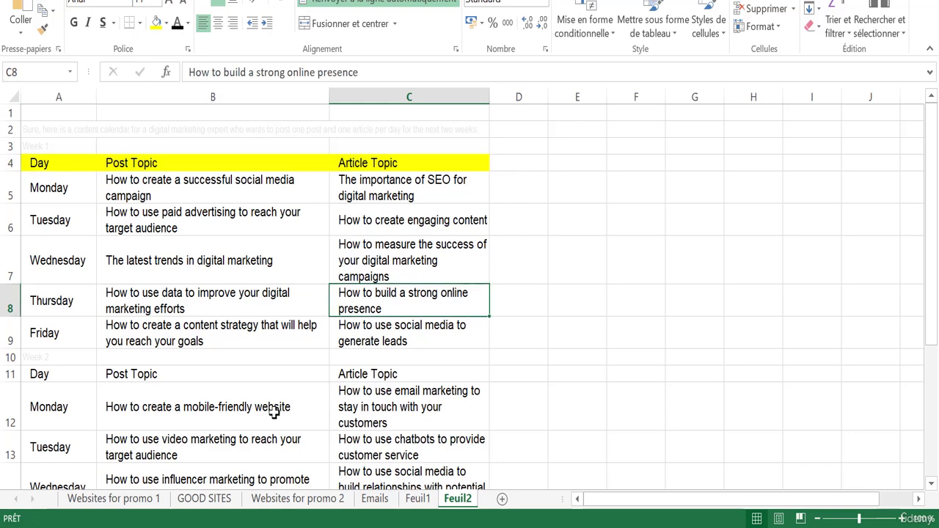
# Fill the Week 2 title row 10 and the Week 1 title row 3 with standard green.
pyautogui.click(10, 357)
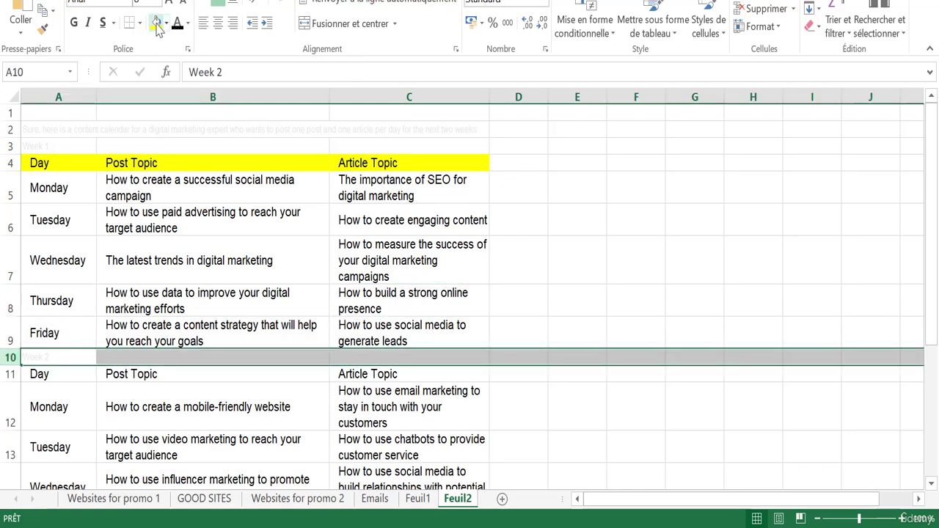
pyautogui.click(155, 22)
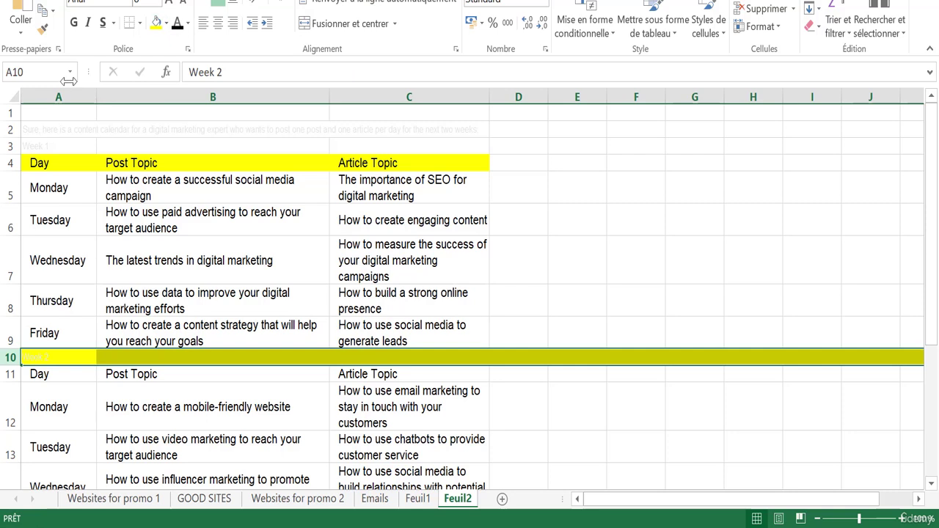
pyautogui.click(166, 23)
pyautogui.click(211, 149)
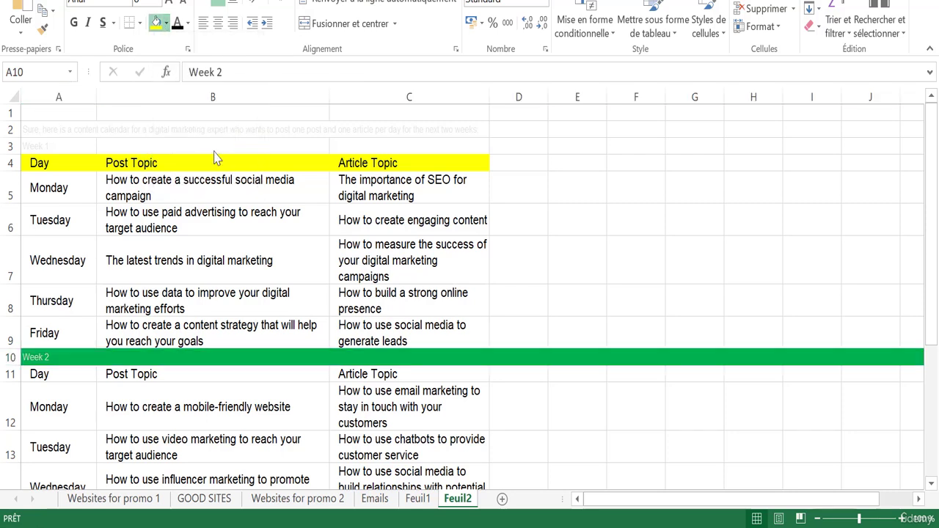
pyautogui.click(11, 146)
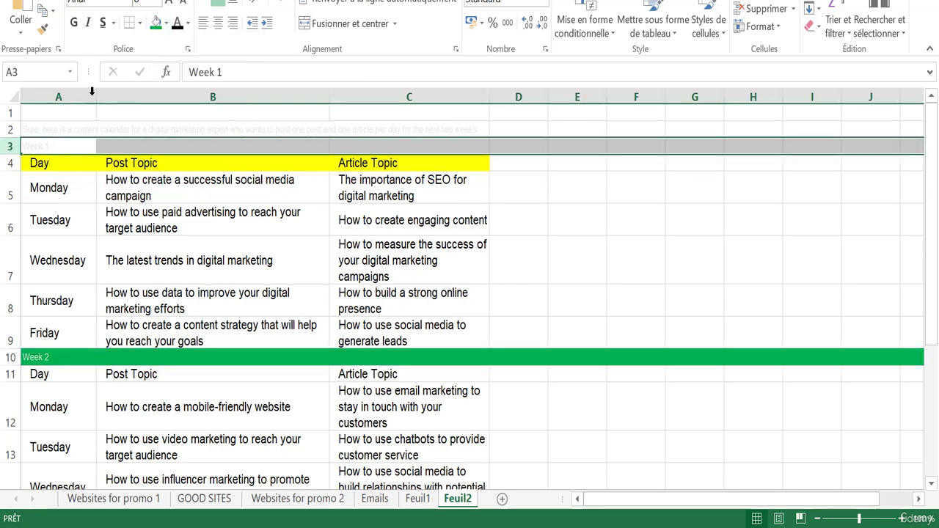
pyautogui.click(156, 23)
pyautogui.click(213, 260)
# Delete rows 1 and 2, the blank row and the introductory sentence above the Week 1 title.
pyautogui.moveTo(6, 130); pyautogui.dragTo(9, 114)
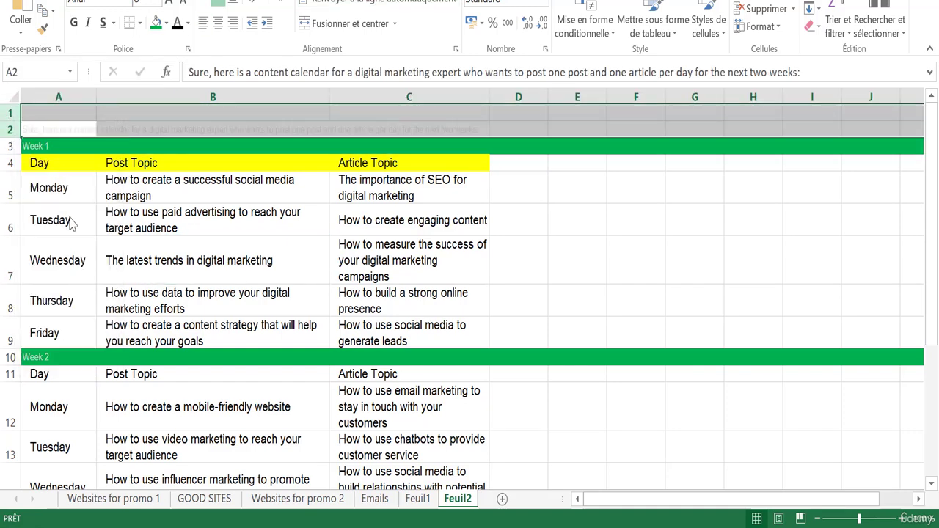
pyautogui.rightClick(74, 130)
pyautogui.click(93, 249)
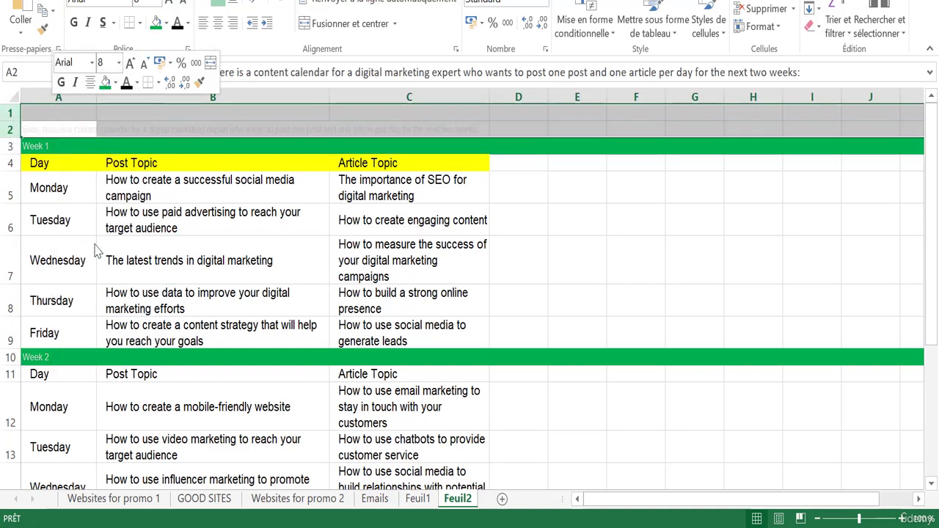
pyautogui.click(249, 232)
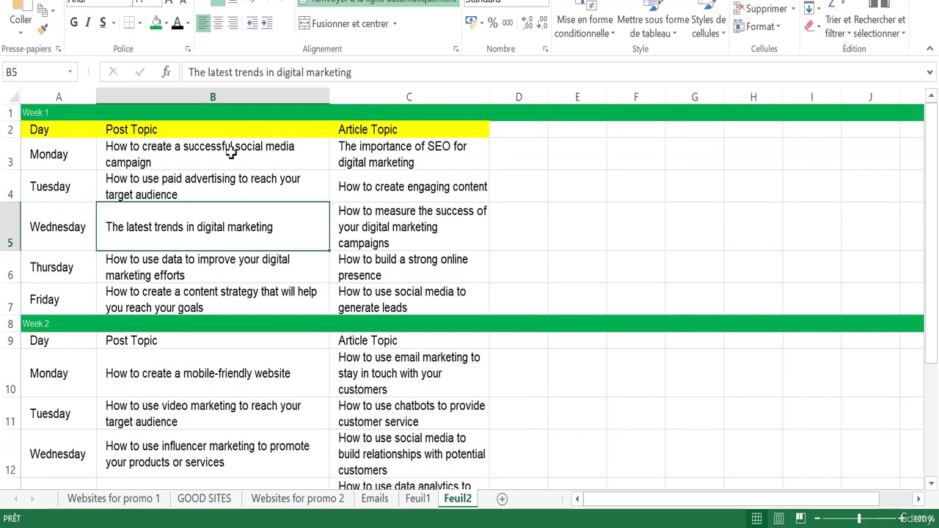
# Copy the text of the Week 1 Monday post topic in cell B3.
pyautogui.click(205, 154)
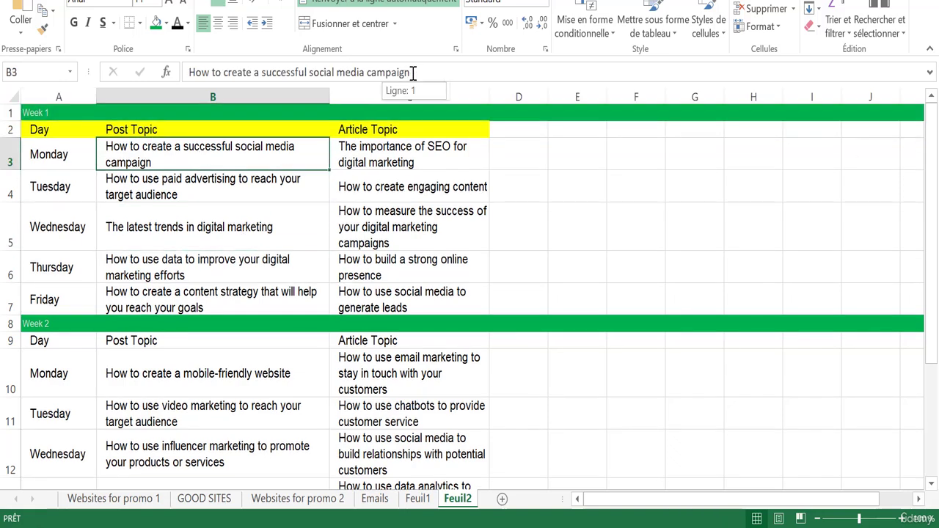
pyautogui.moveTo(410, 72); pyautogui.dragTo(171, 71)
pyautogui.hotkey('ctrl', 'c')
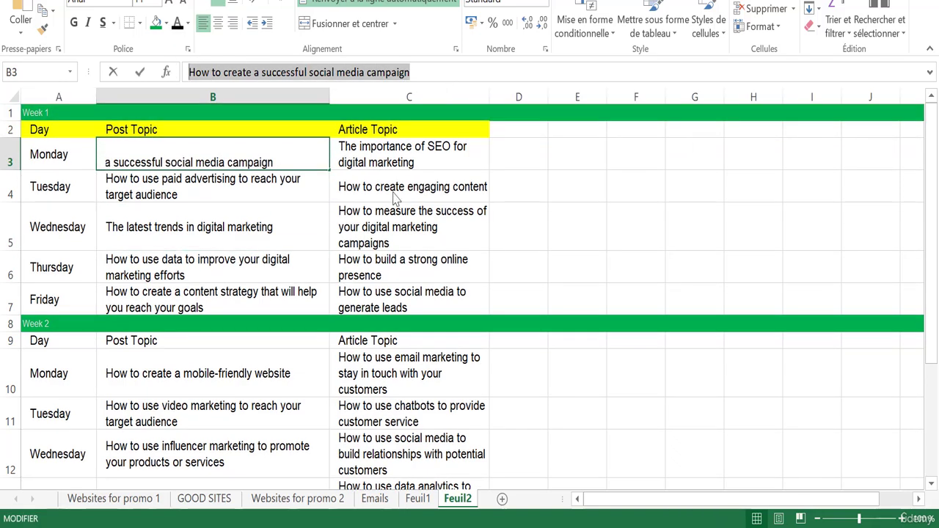
# Switch to Bard and ask it to generate a highly optimized LinkedIn post for the following topic "How to create a successful social media campaign".
pyautogui.hotkey('alt', 'Tab')
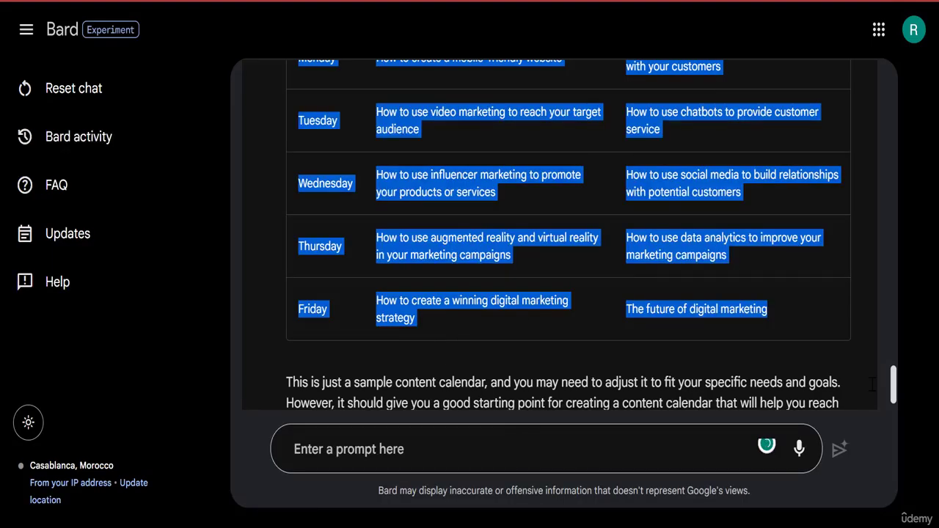
pyautogui.scroll(-10, 557, 257)
pyautogui.click(336, 445)
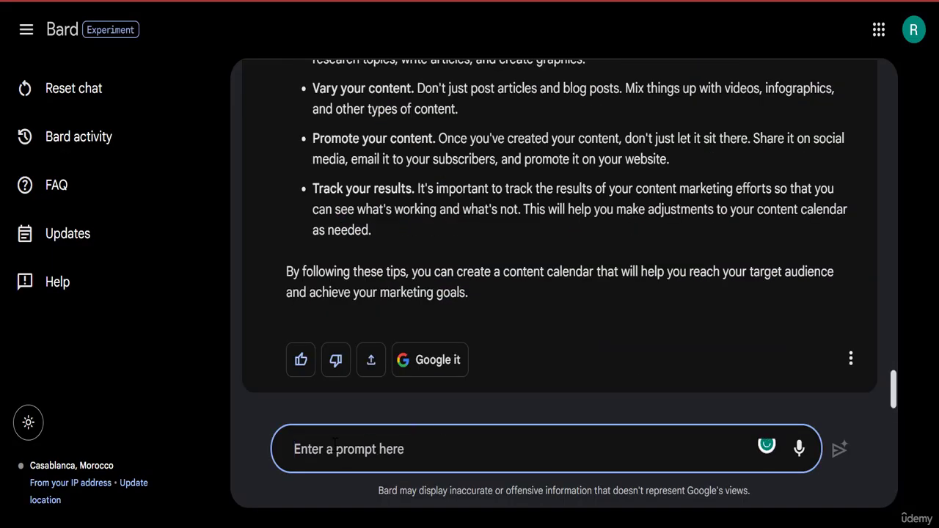
pyautogui.write('I')
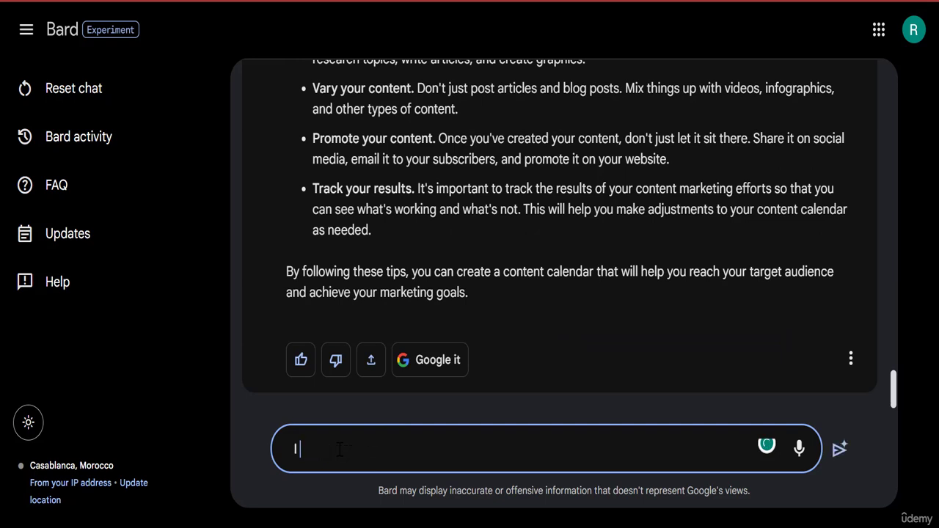
pyautogui.write(' want you to ')
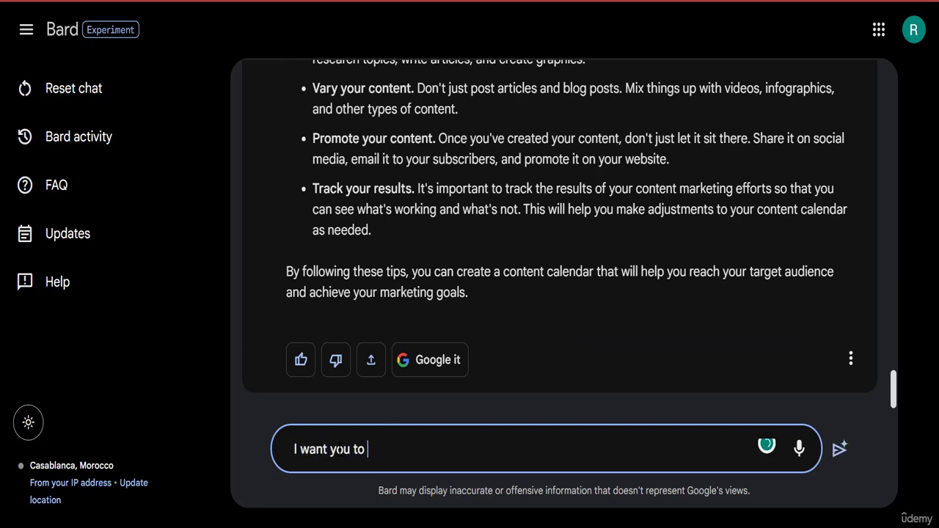
pyautogui.write('generate a hi')
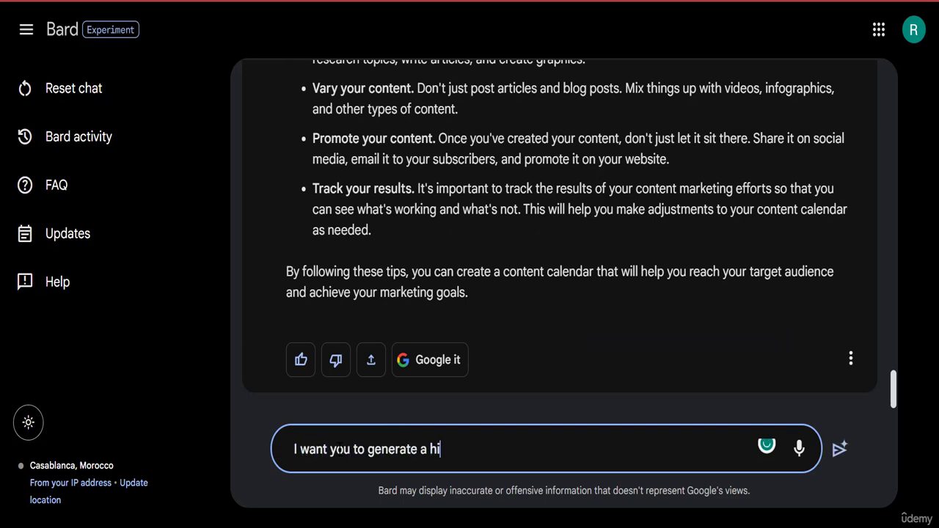
pyautogui.write('ghly optimized ')
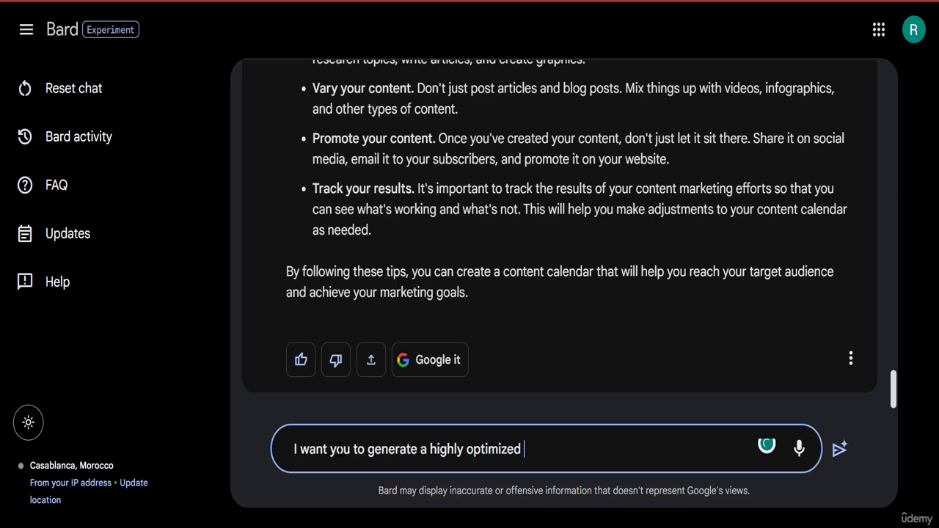
pyautogui.write('linkedin post ')
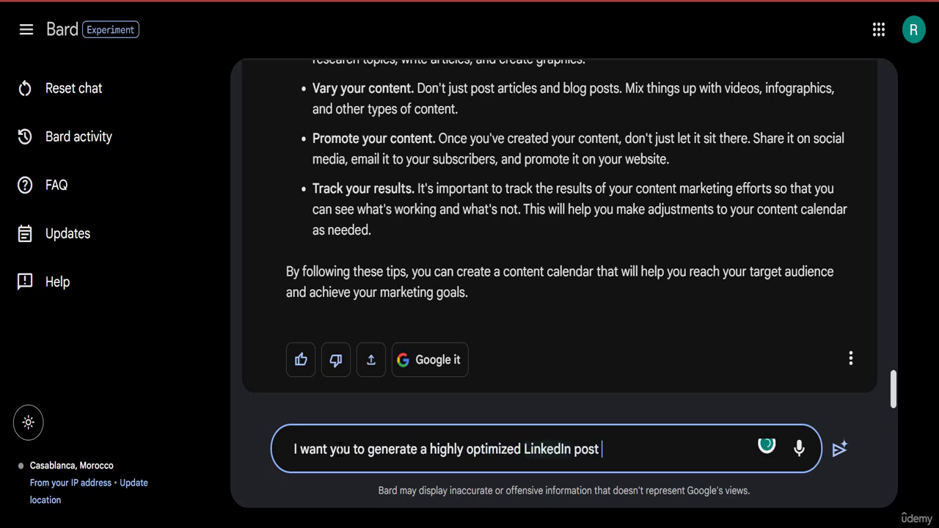
pyautogui.write('for the following ')
pyautogui.write('tip')
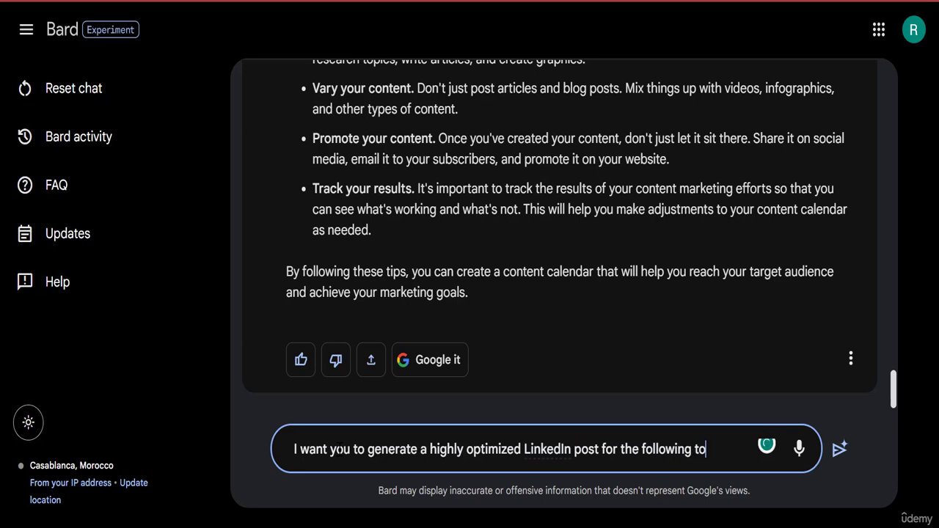
pyautogui.write('pic "')
pyautogui.hotkey('ctrl', 'v')
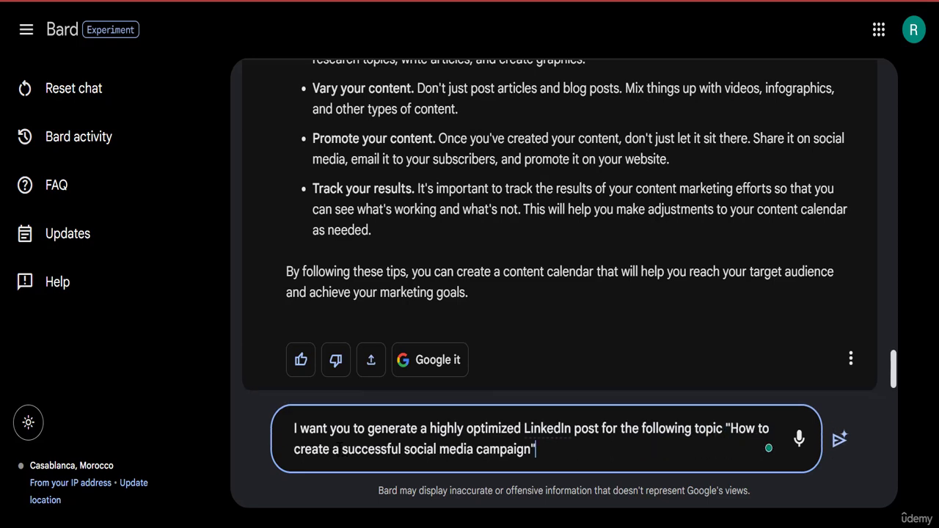
pyautogui.write('"')
pyautogui.press('Return')
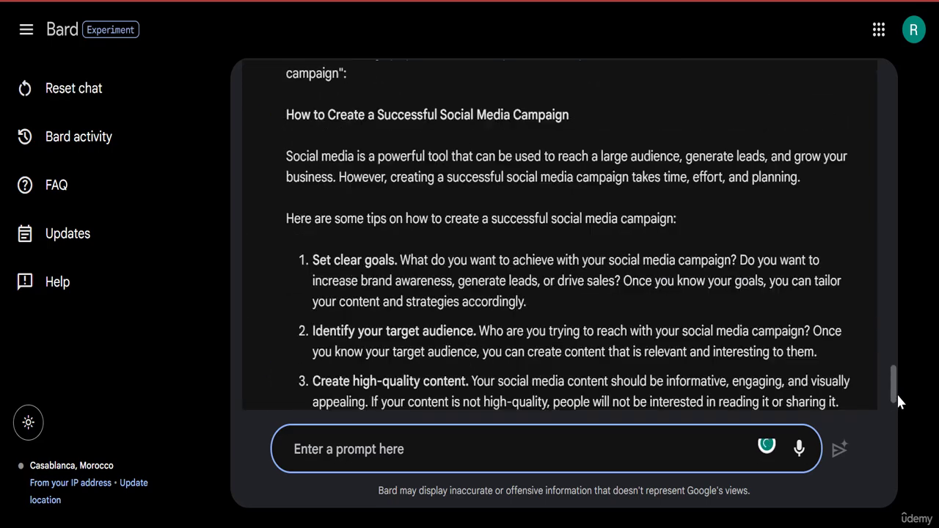
# Review the generated post and submit the follow-up prompt "Redo the post, use emojis, and put hashtags at the end".
pyautogui.scroll(2, 899, 401)
pyautogui.scroll(-10, 897, 396)
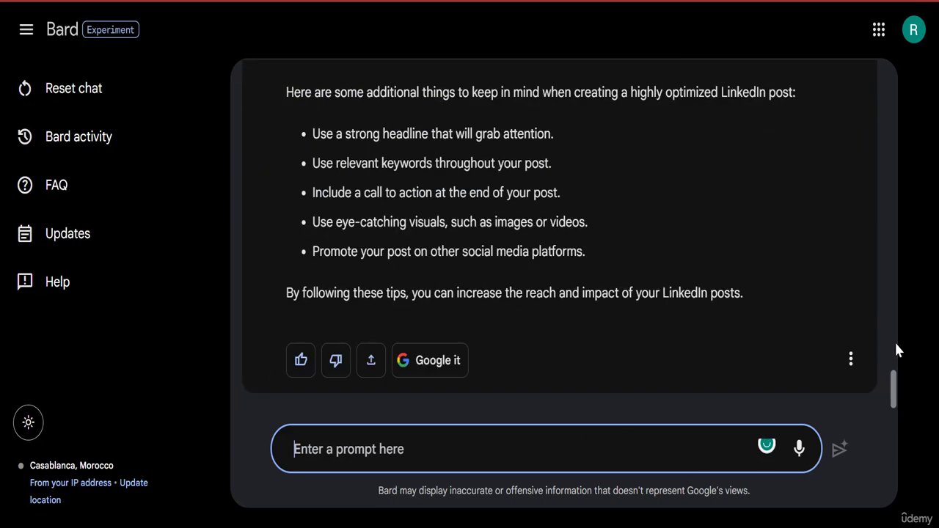
pyautogui.scroll(5, 897, 351)
pyautogui.click(399, 461)
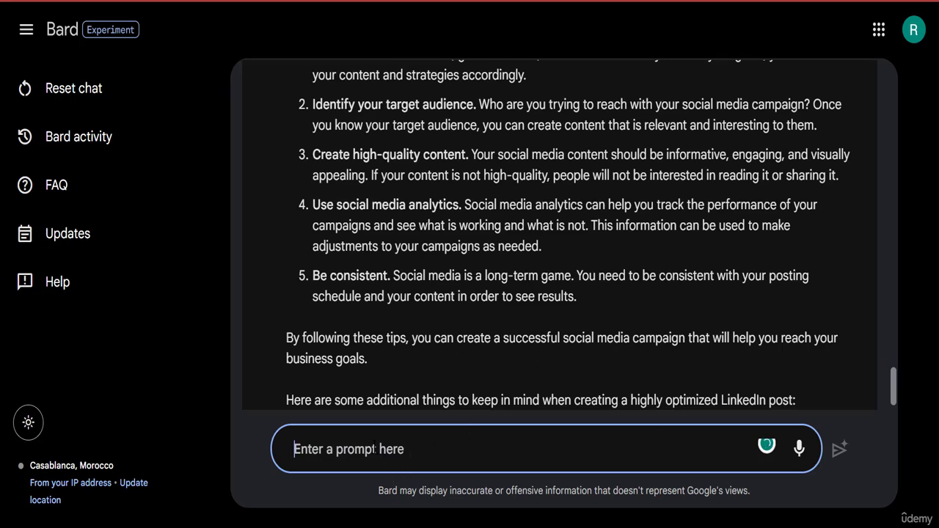
pyautogui.write('Redo ')
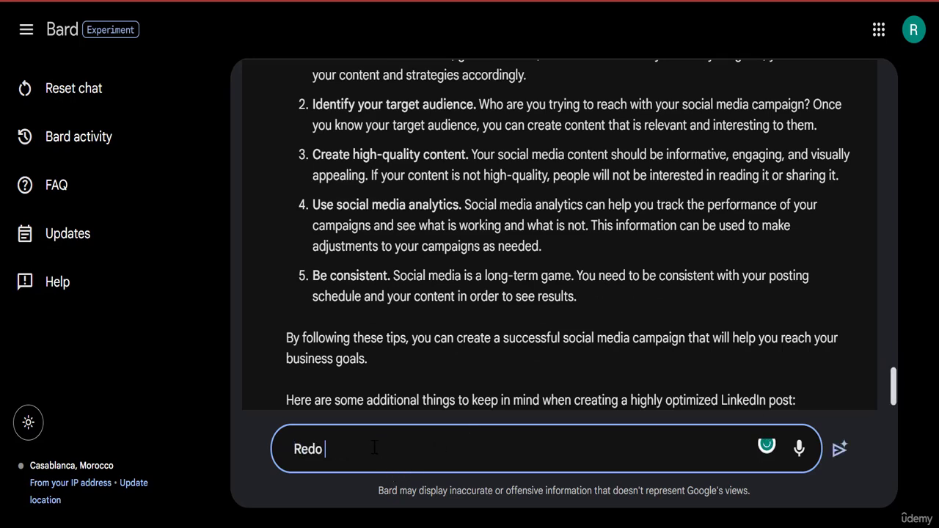
pyautogui.write('the post. use emojis,')
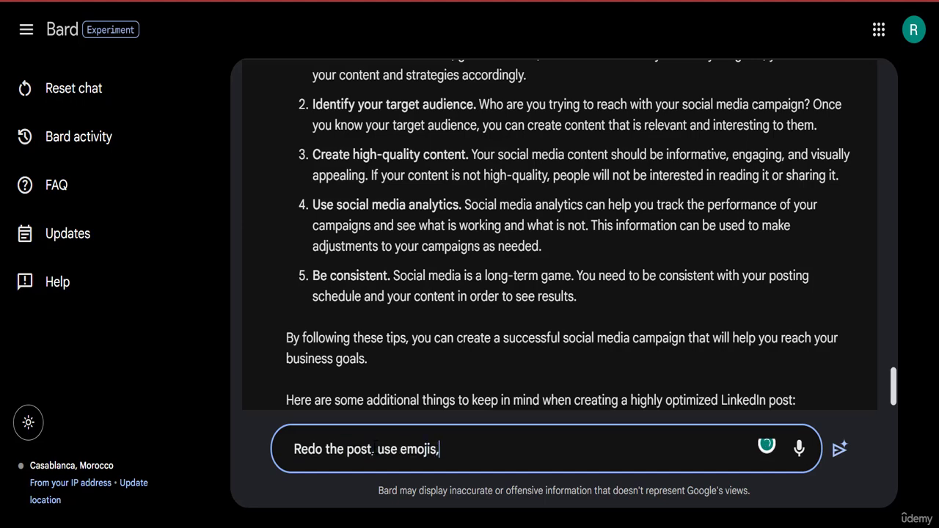
pyautogui.write(' and put ha')
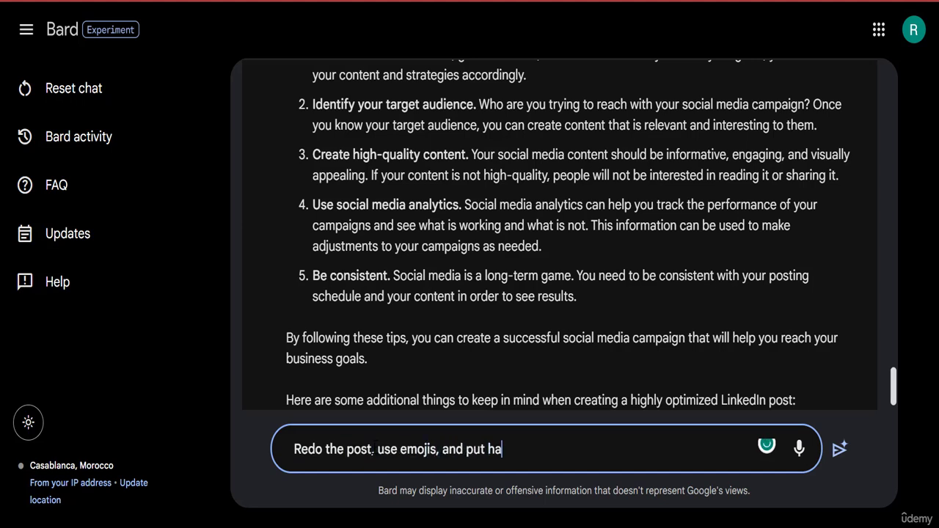
pyautogui.write('shtags at the end')
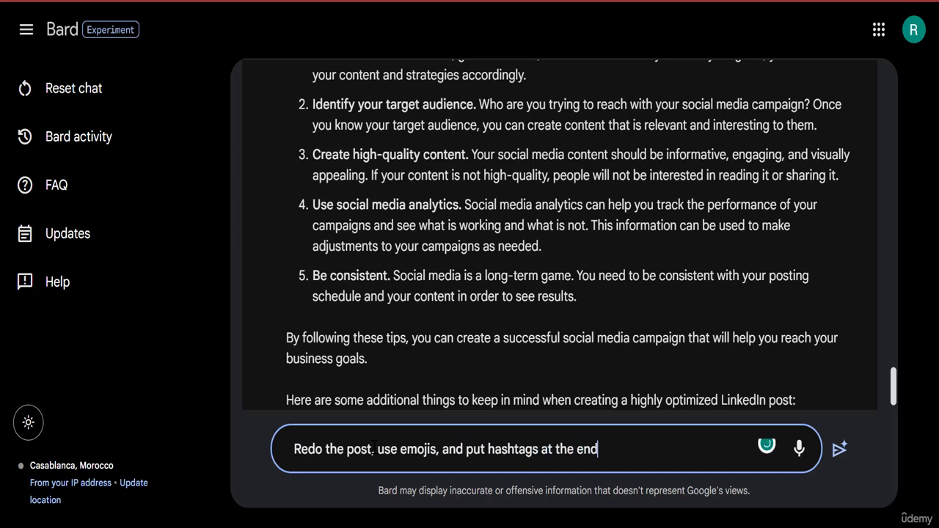
pyautogui.press('Return')
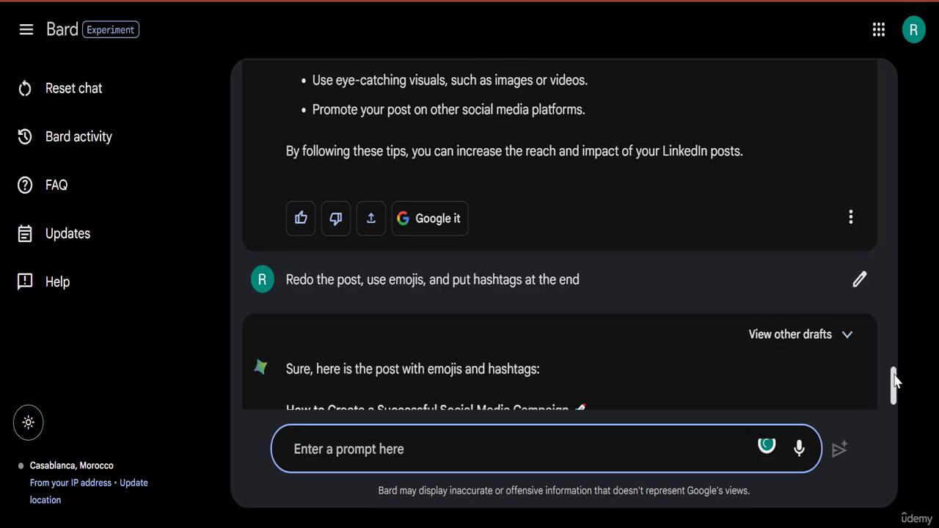
pyautogui.moveTo(894, 383); pyautogui.dragTo(894, 387)
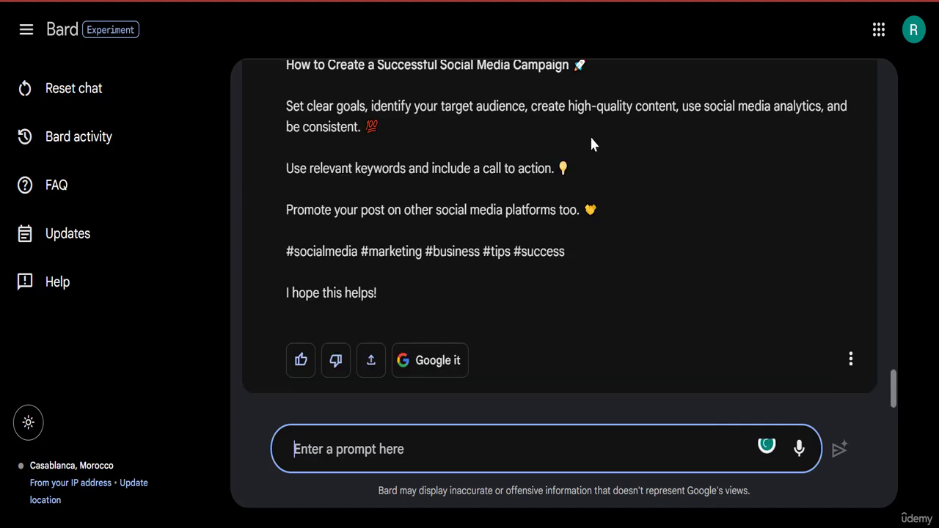
# Switch back to the Excel workbook that holds the content calendar.
pyautogui.click(510, 29)
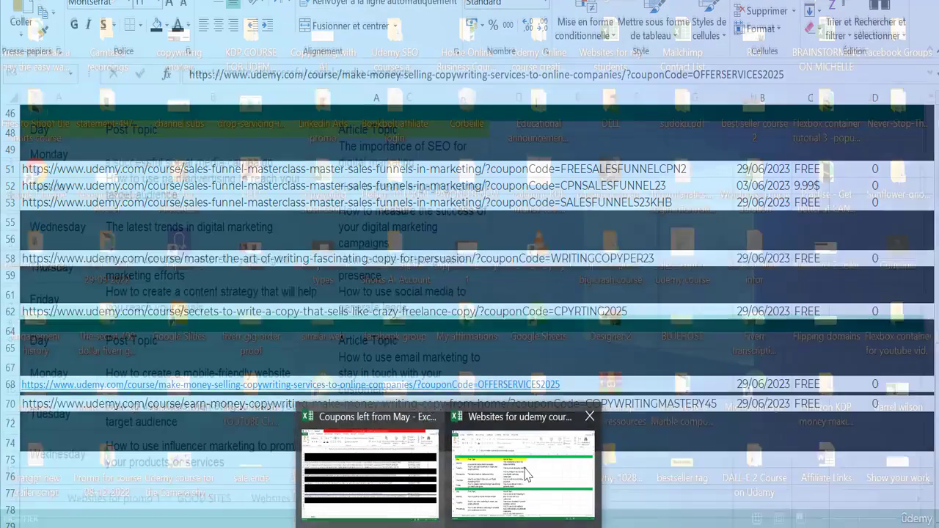
pyautogui.click(527, 477)
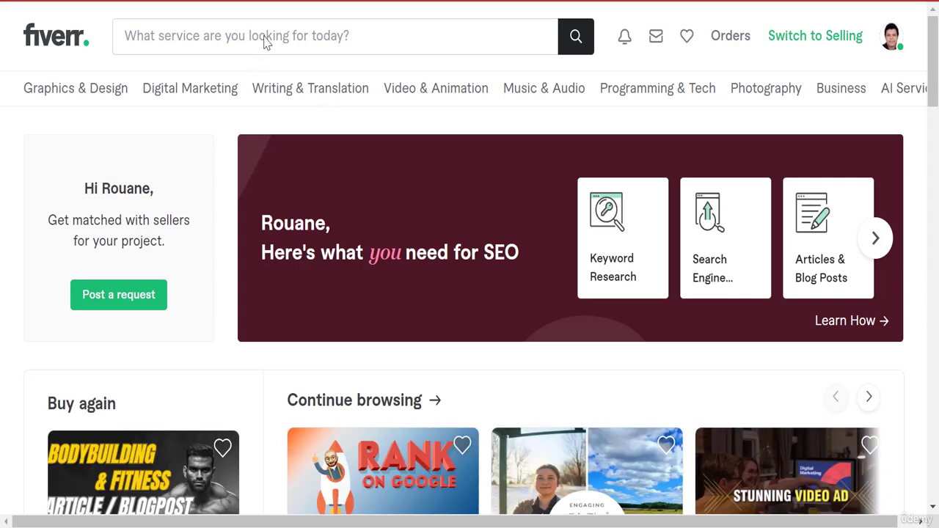
# Search the service marketplace for "Content calendar".
pyautogui.click(228, 38)
pyautogui.write('C')
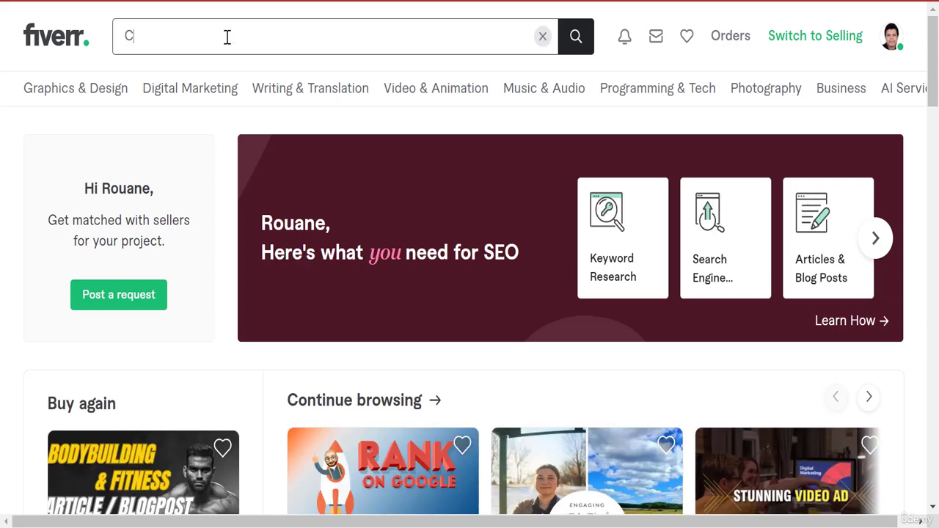
pyautogui.write('ont')
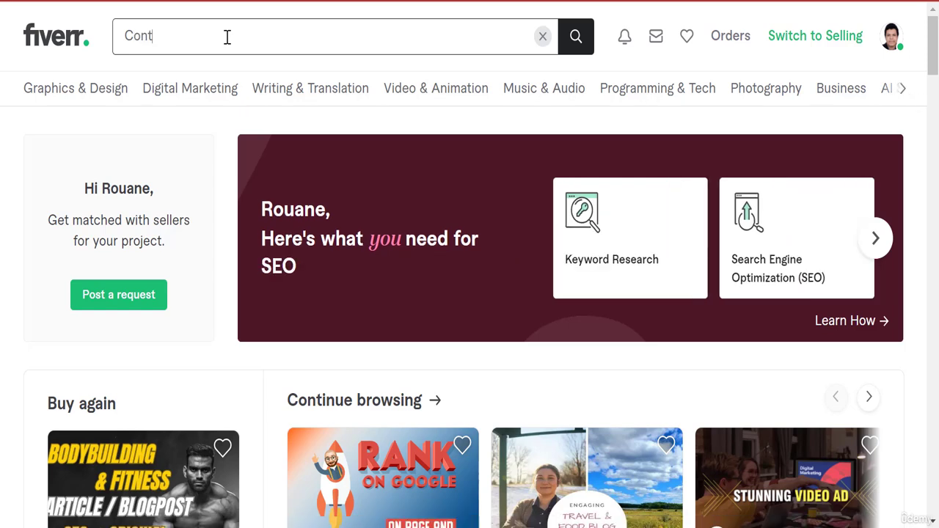
pyautogui.write('enrt calendar')
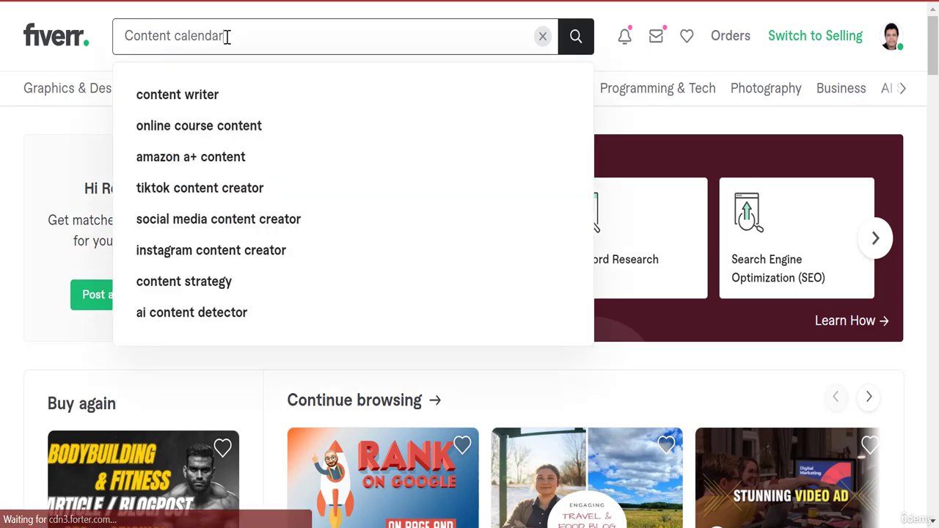
pyautogui.press('Return')
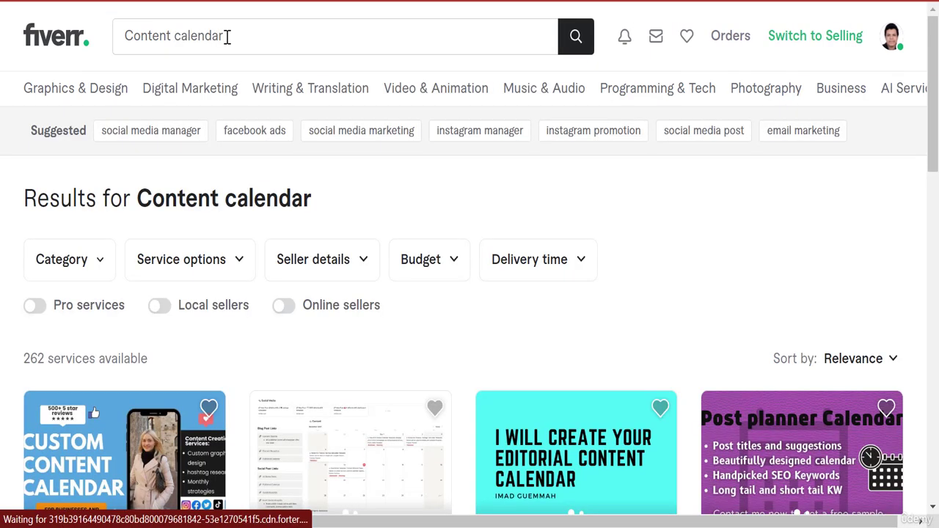
# Open the first result, "I will create a content calendar for your business", and look over its page.
pyautogui.scroll(-2, 552, 65)
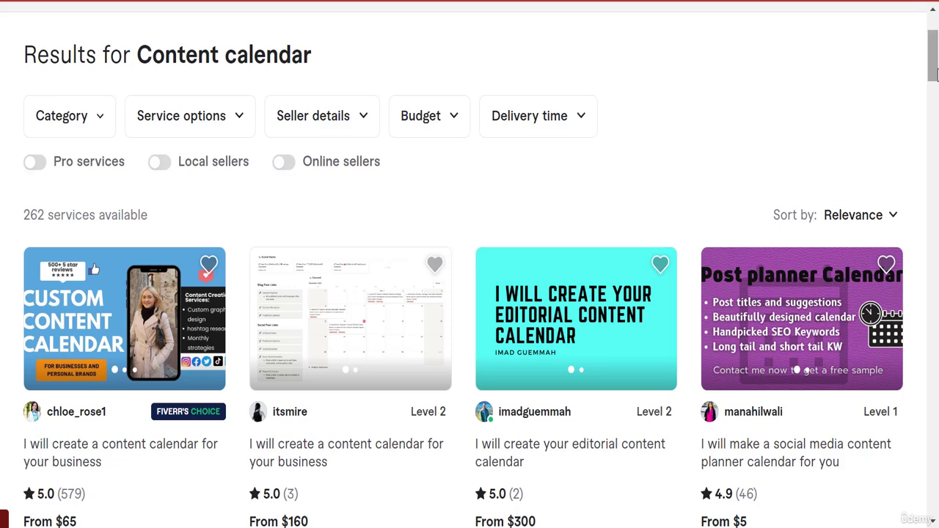
pyautogui.scroll(-1, 936, 71)
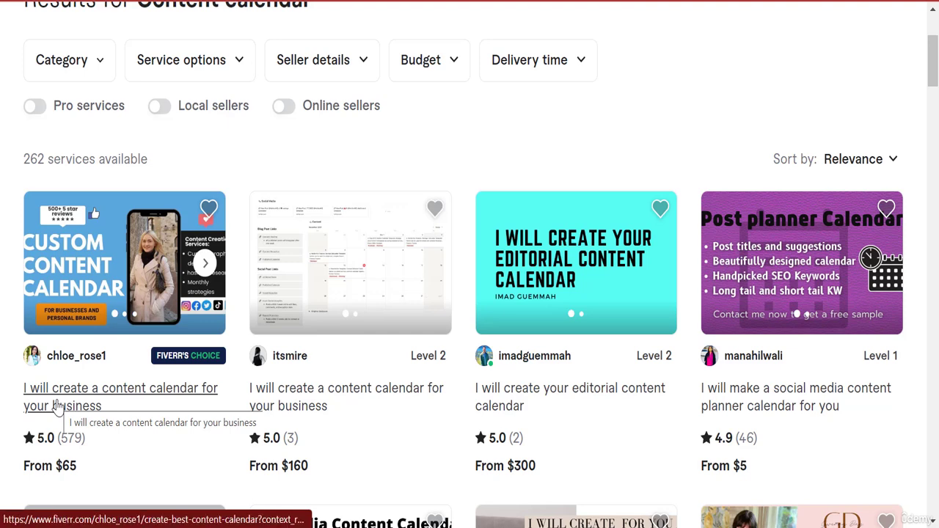
pyautogui.click(59, 408)
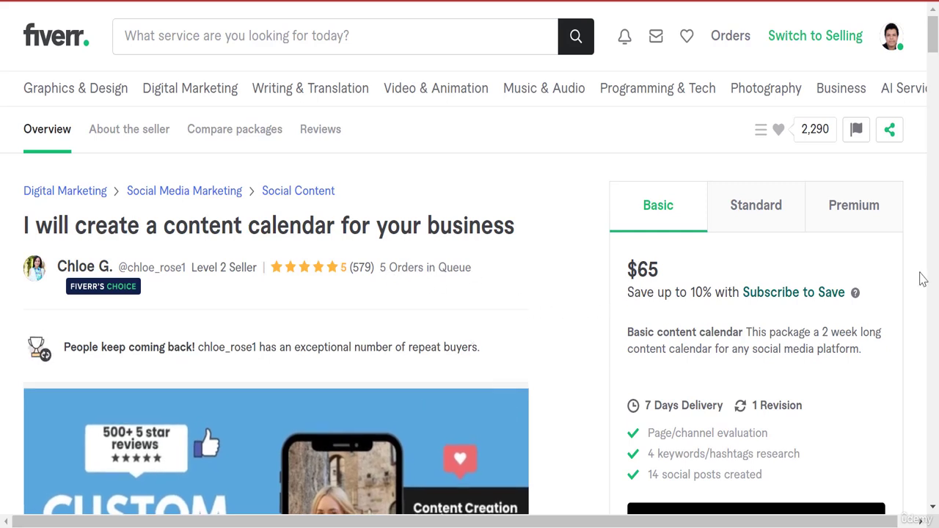
pyautogui.scroll(-6, 824, 155)
pyautogui.scroll(6, 823, 154)
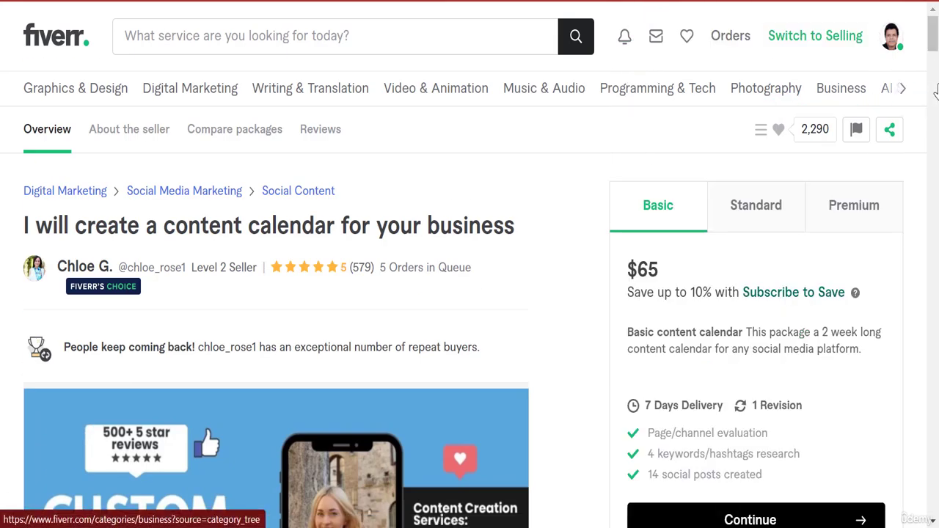
# Compare the gig's Standard, Premium and Basic packages and look through its gallery and reviews.
pyautogui.scroll(-1, 841, 88)
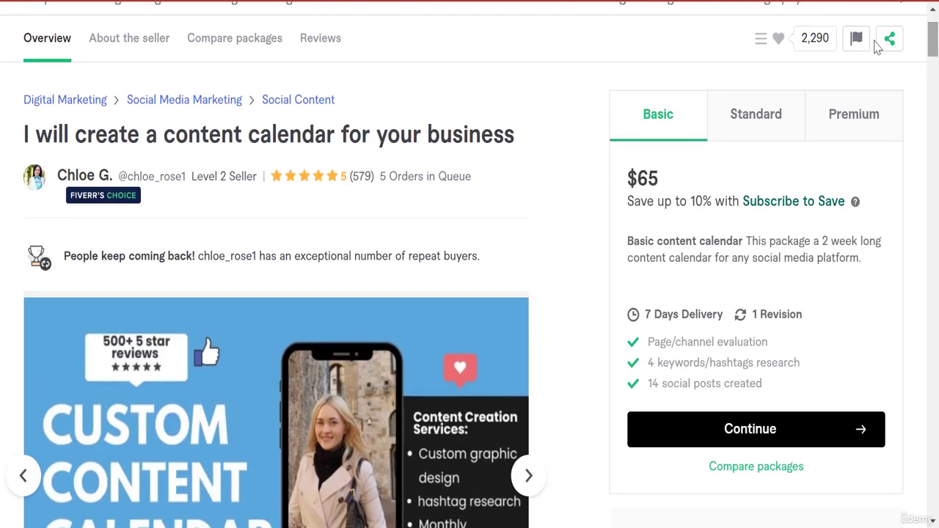
pyautogui.click(745, 123)
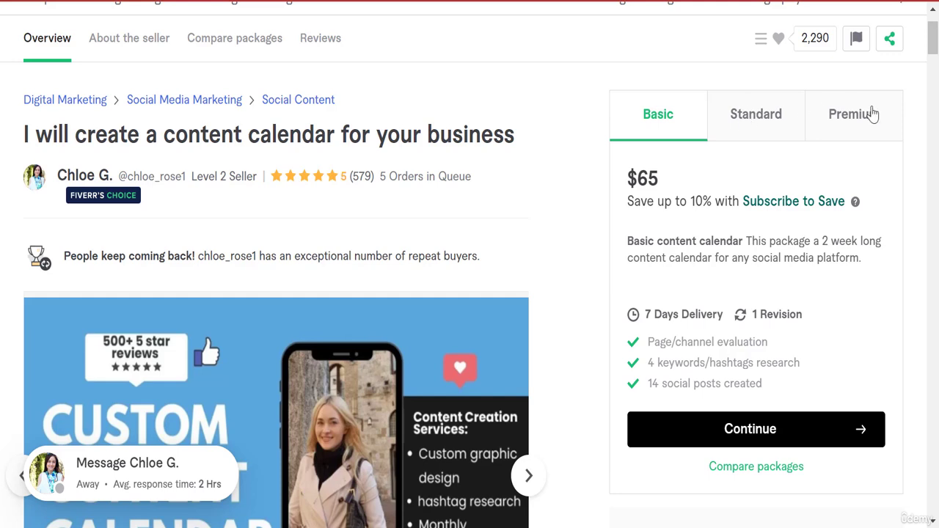
pyautogui.click(851, 125)
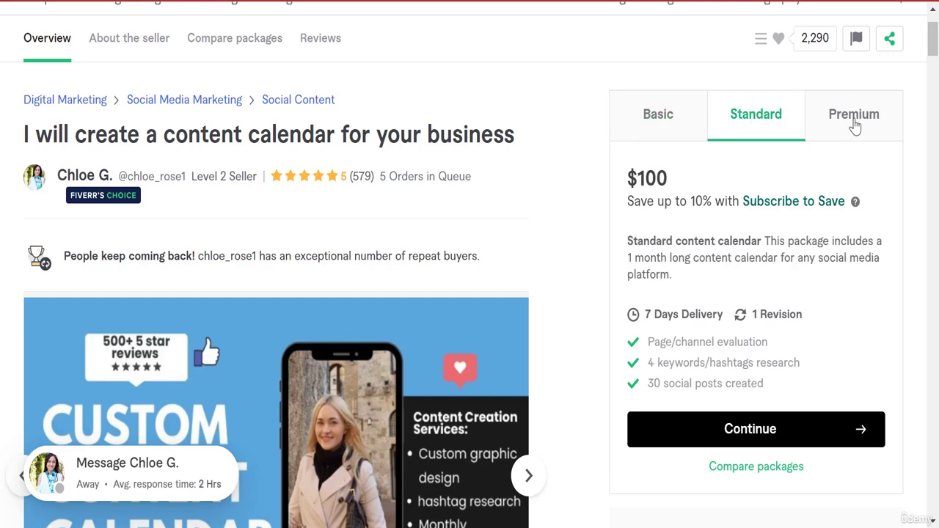
pyautogui.click(676, 143)
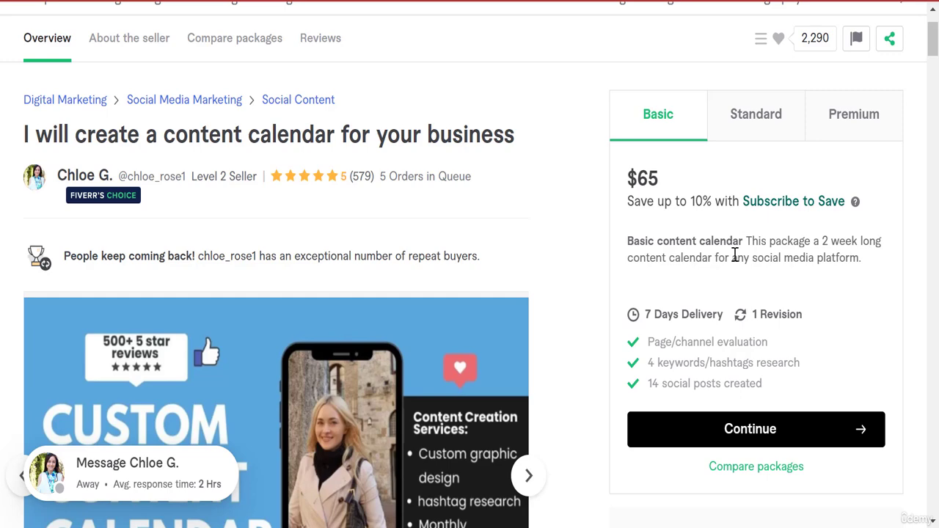
pyautogui.scroll(-6, 276, 411)
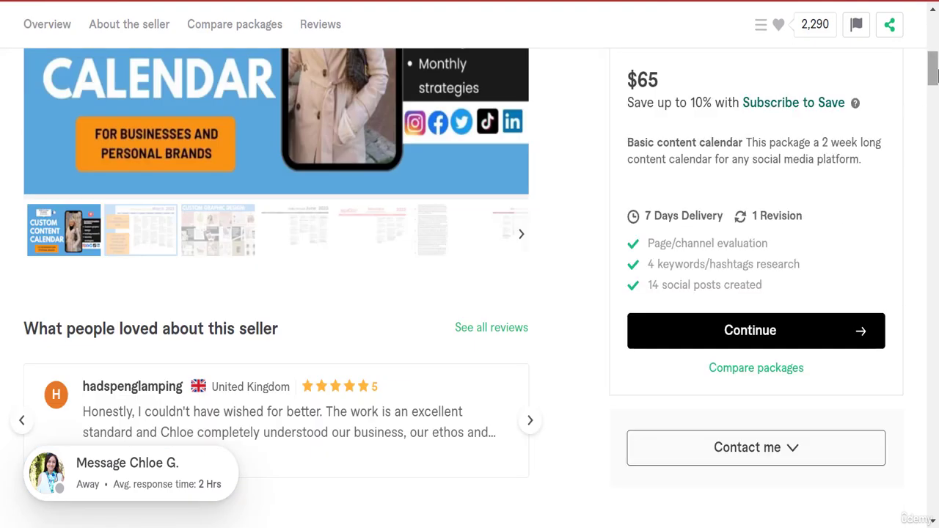
pyautogui.moveTo(935, 69); pyautogui.dragTo(935, 29)
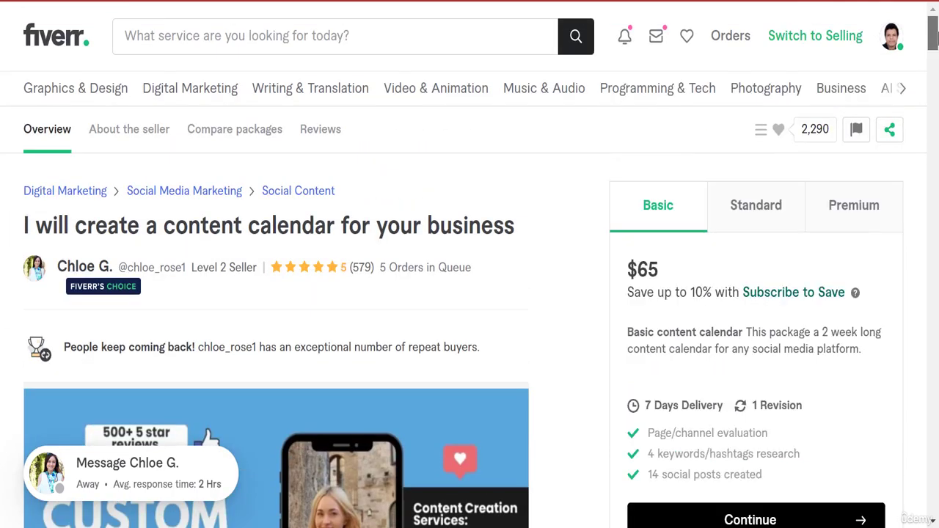